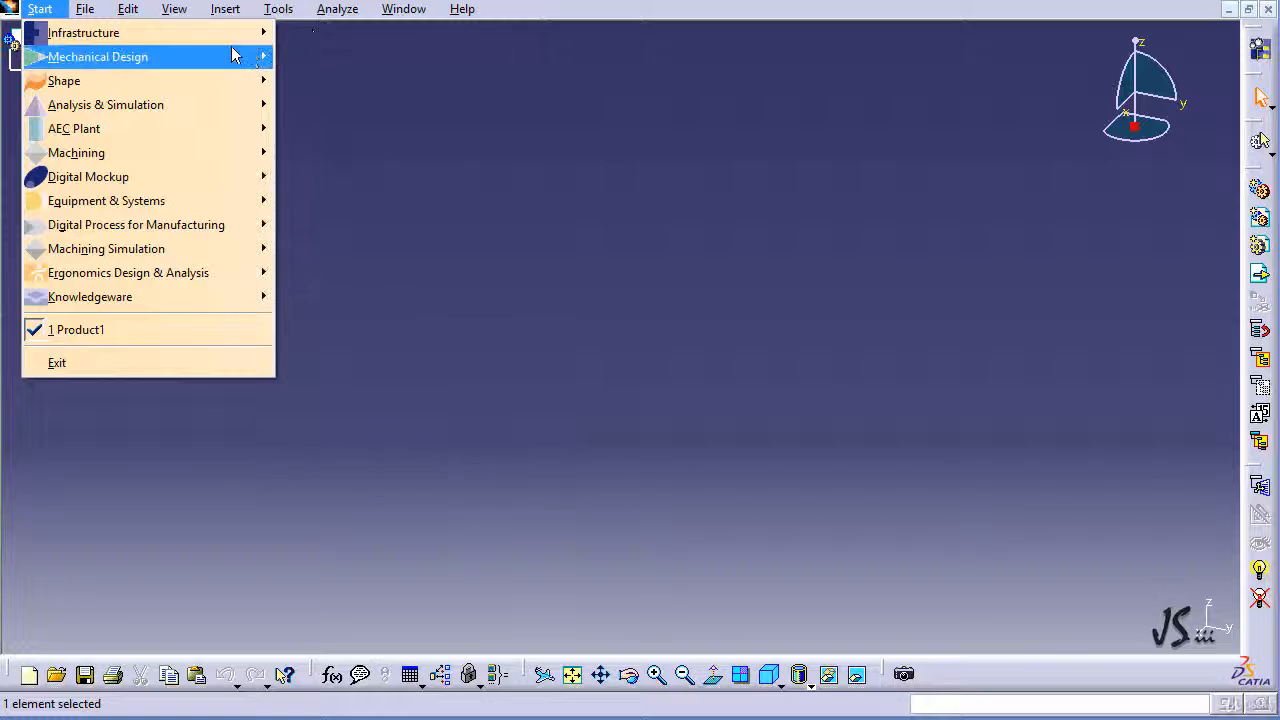
Step: Add a new part in the Part Design workbench and start a Pad with a new profile sketch on the xy plane
{"action": "left_click", "coordinate": [328, 56]}
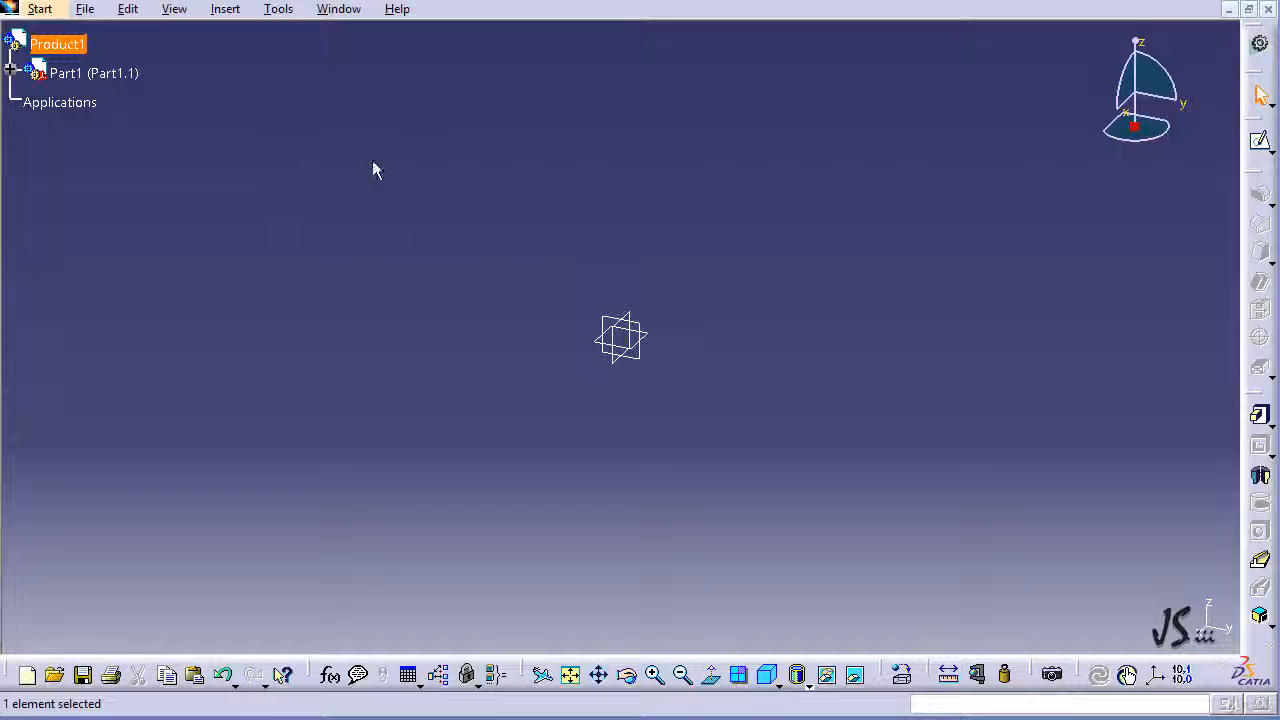
{"action": "left_click", "coordinate": [226, 11]}
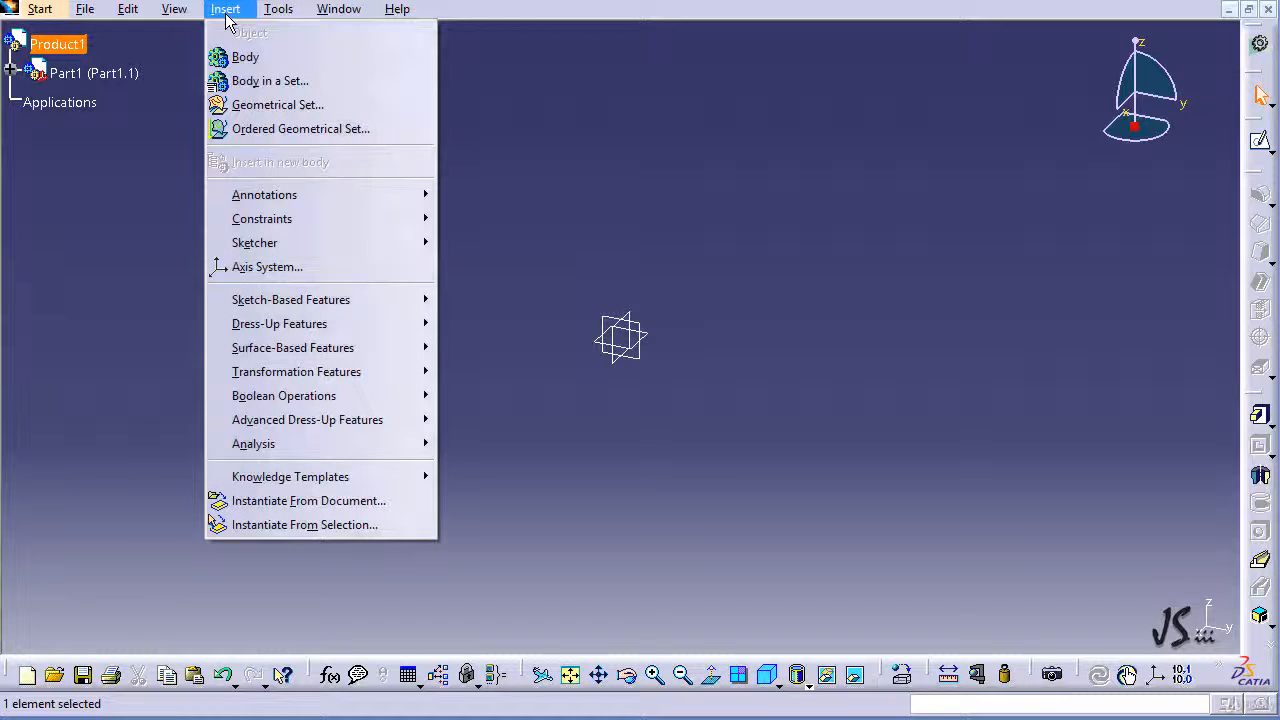
{"action": "mouse_move", "coordinate": [372, 301]}
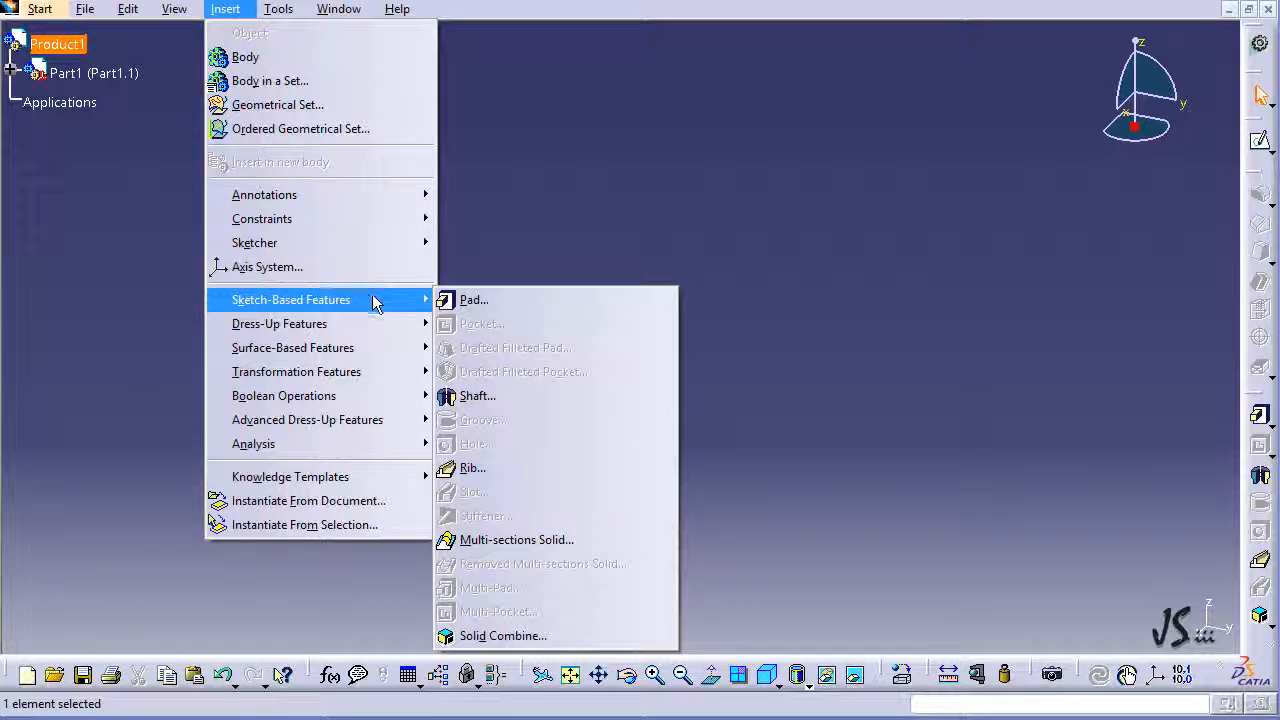
{"action": "left_click", "coordinate": [472, 300]}
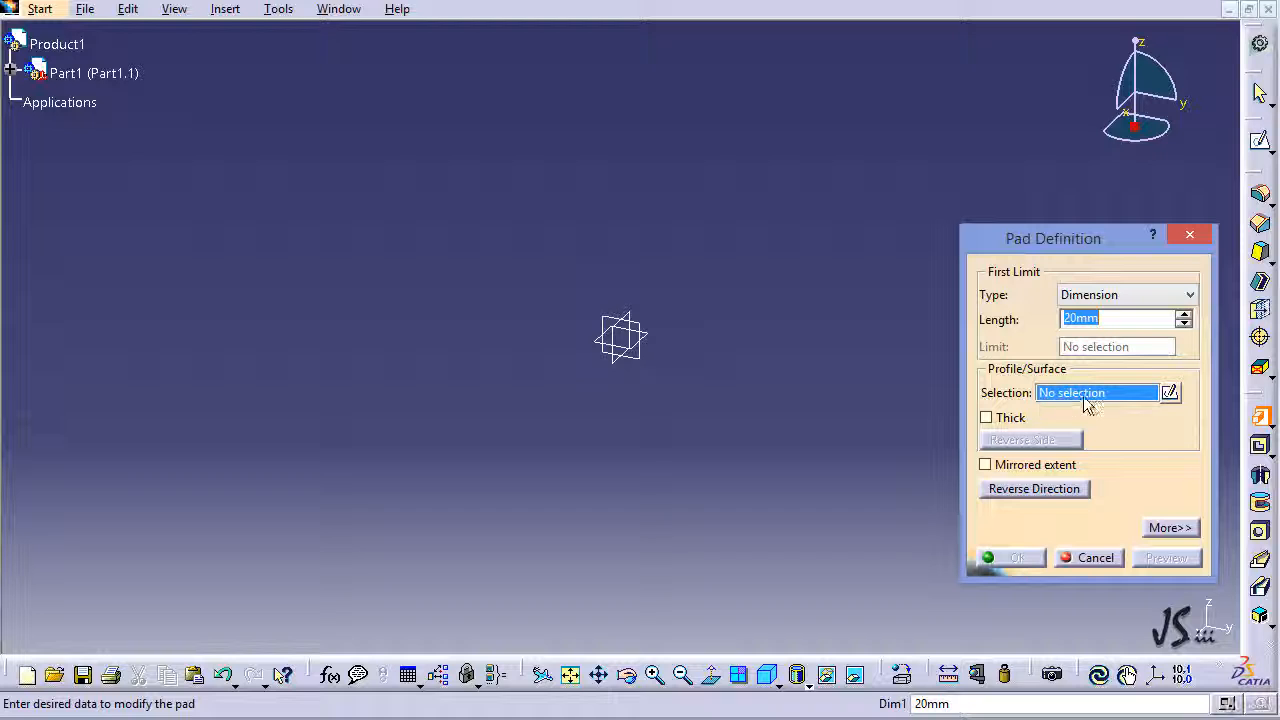
{"action": "left_click", "coordinate": [1170, 393]}
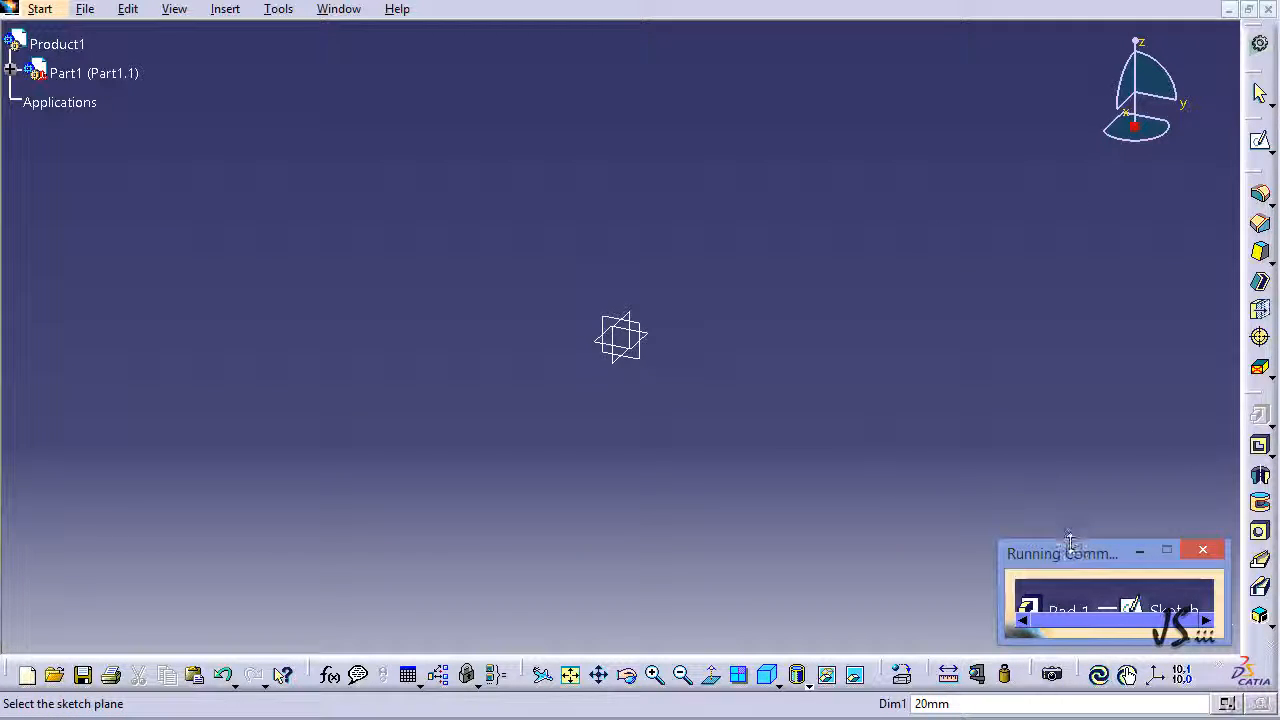
{"action": "left_click_drag", "start_coordinate": [1063, 543], "coordinate": [1063, 490]}
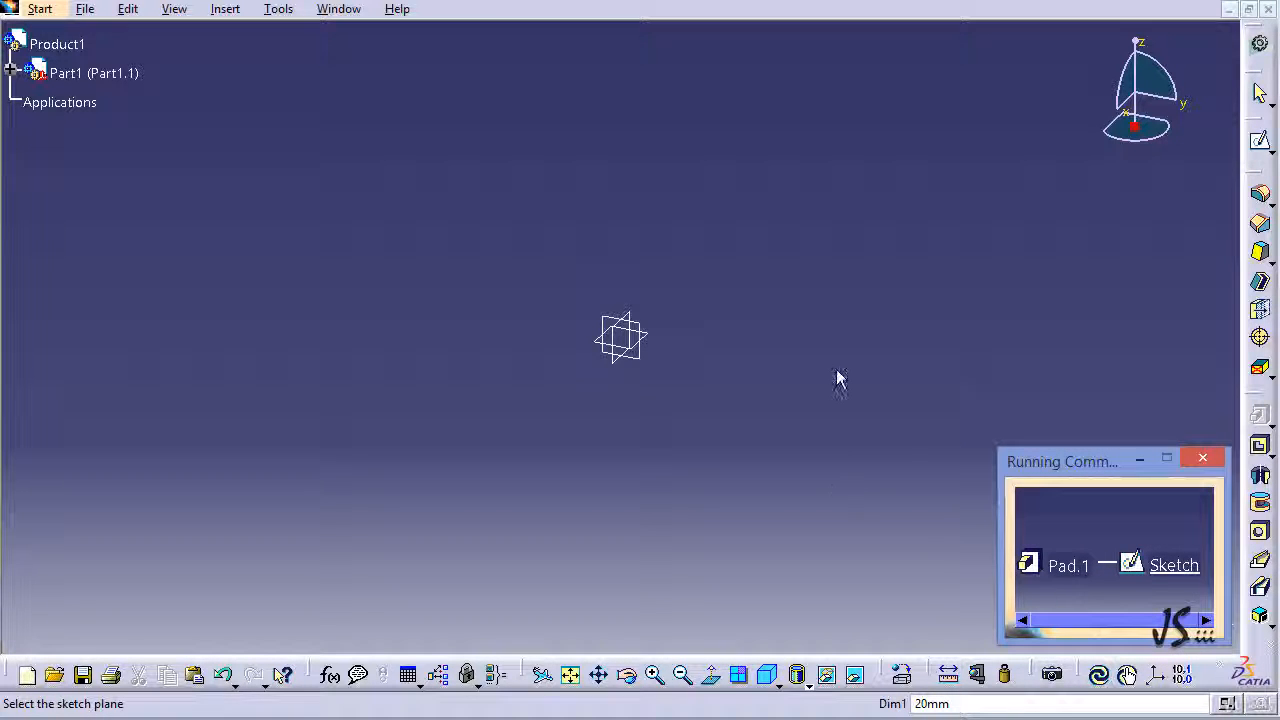
{"action": "left_click", "coordinate": [645, 330]}
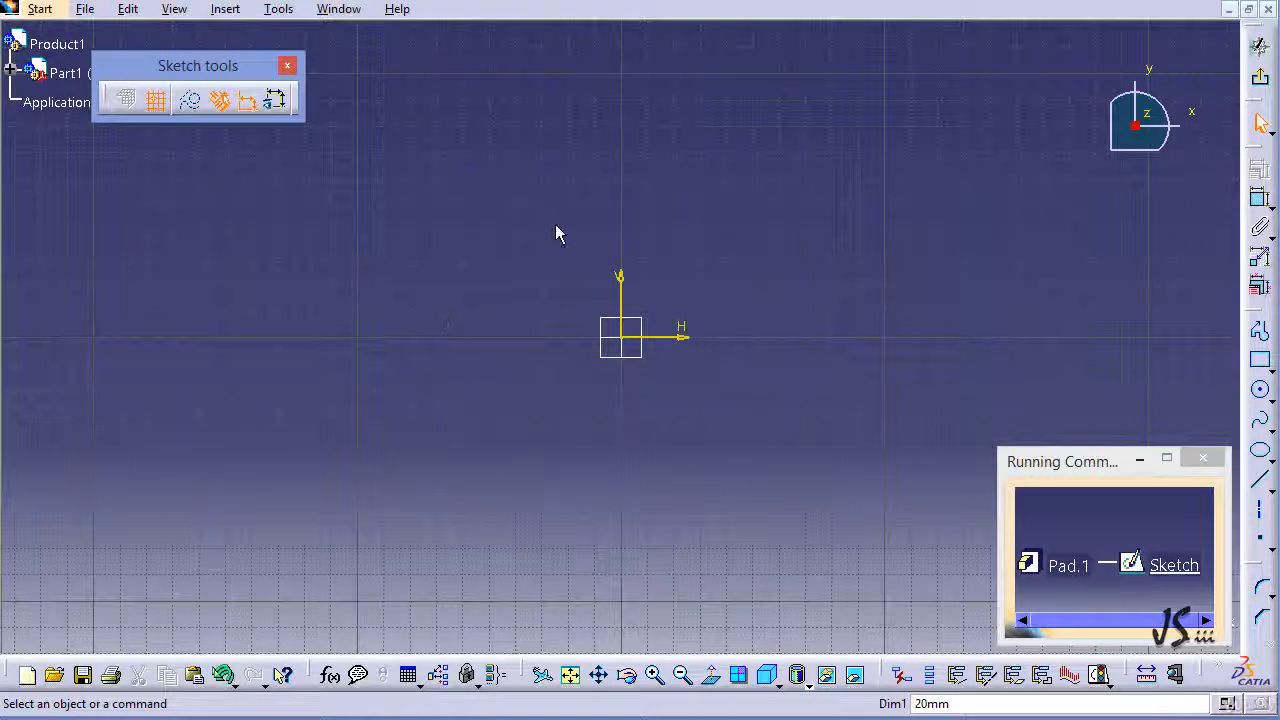
Step: Sketch a rectangle about 130 mm wide and 90 mm high around the origin, and exit the sketch
{"action": "left_click", "coordinate": [1259, 358]}
{"action": "left_click", "coordinate": [463, 206]}
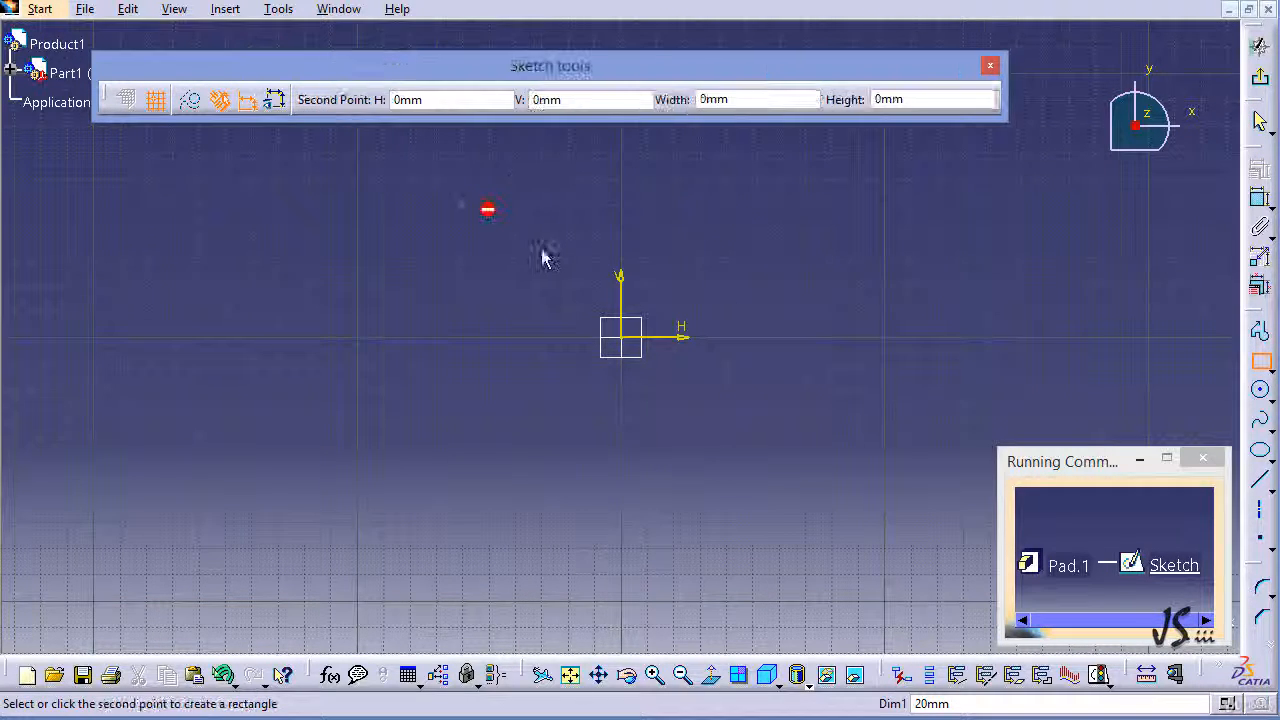
{"action": "left_click", "coordinate": [803, 441]}
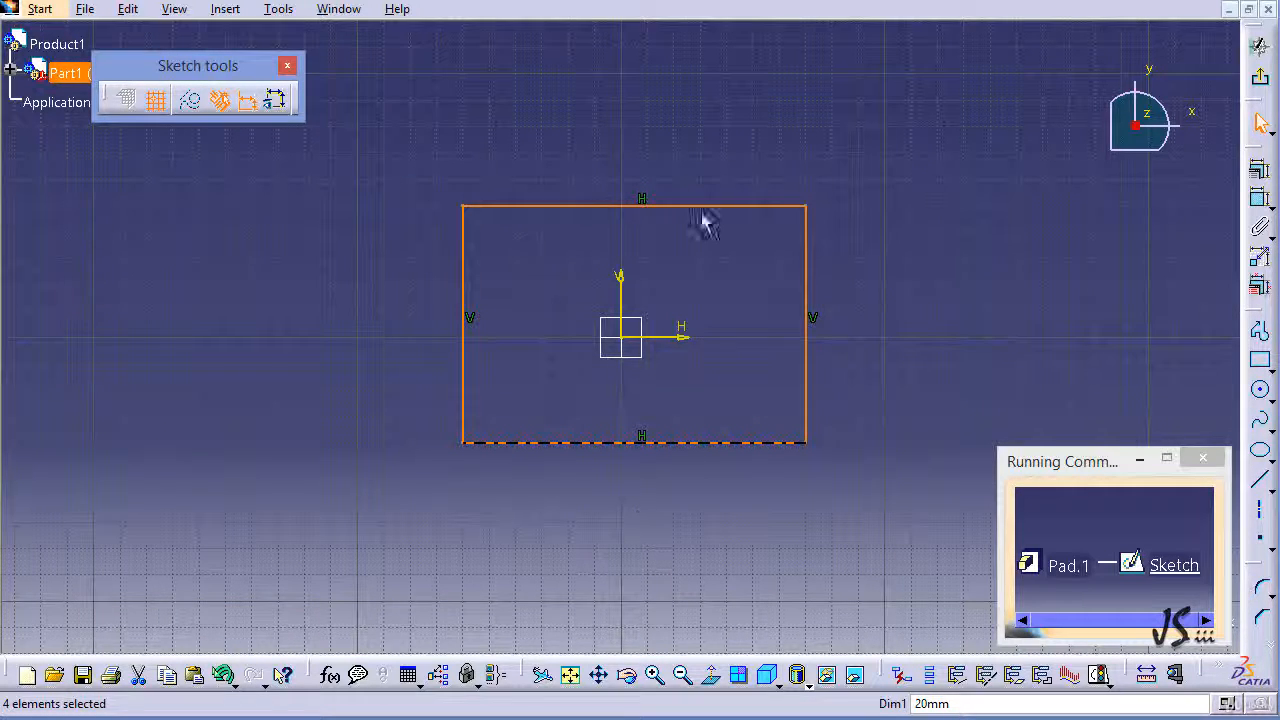
{"action": "left_click", "coordinate": [1257, 80]}
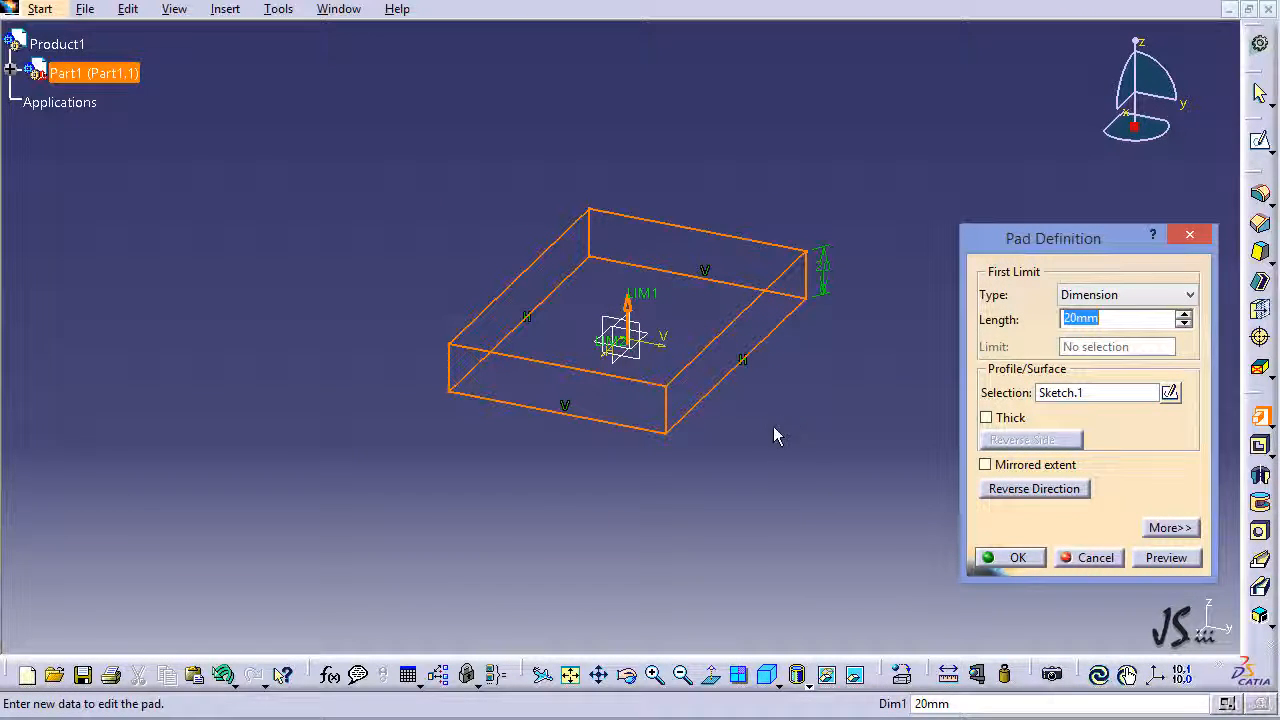
Step: Review the limit types, keep Dimension for the pad's first limit, and set its length to 100 mm
{"action": "middle_click_drag", "start_coordinate": [774, 434], "coordinate": [540, 429]}
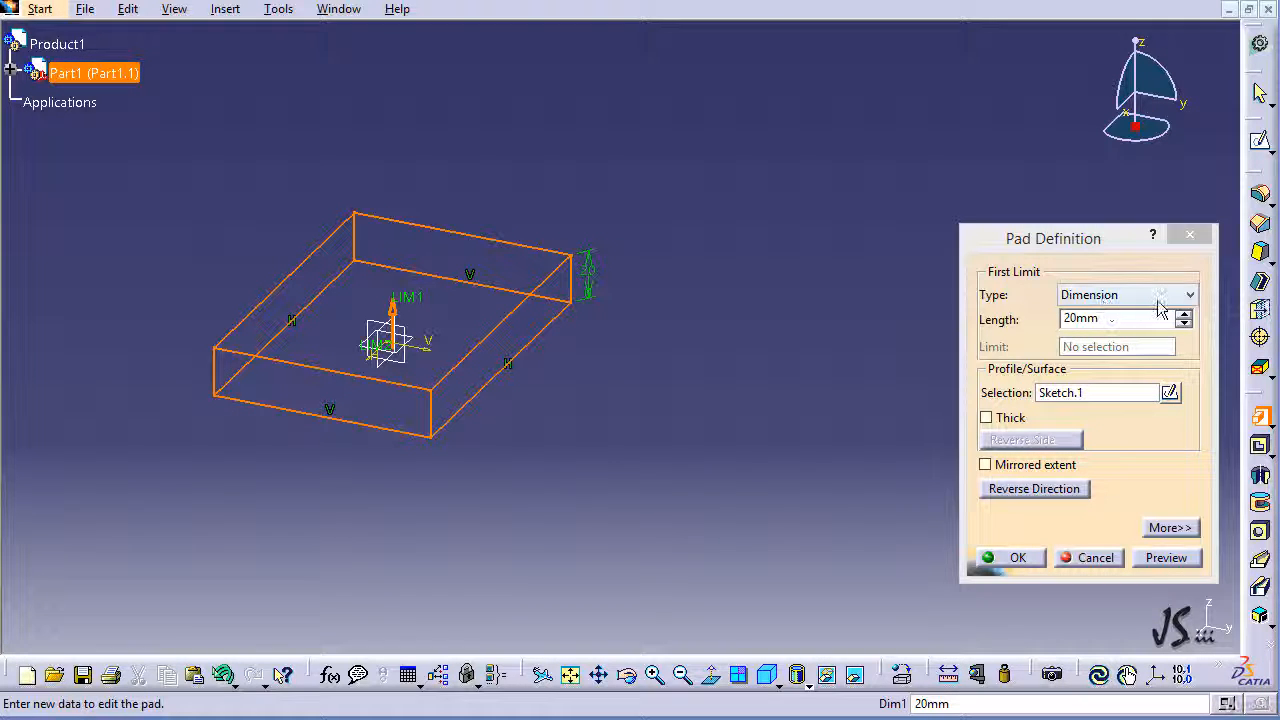
{"action": "left_click", "coordinate": [1190, 295]}
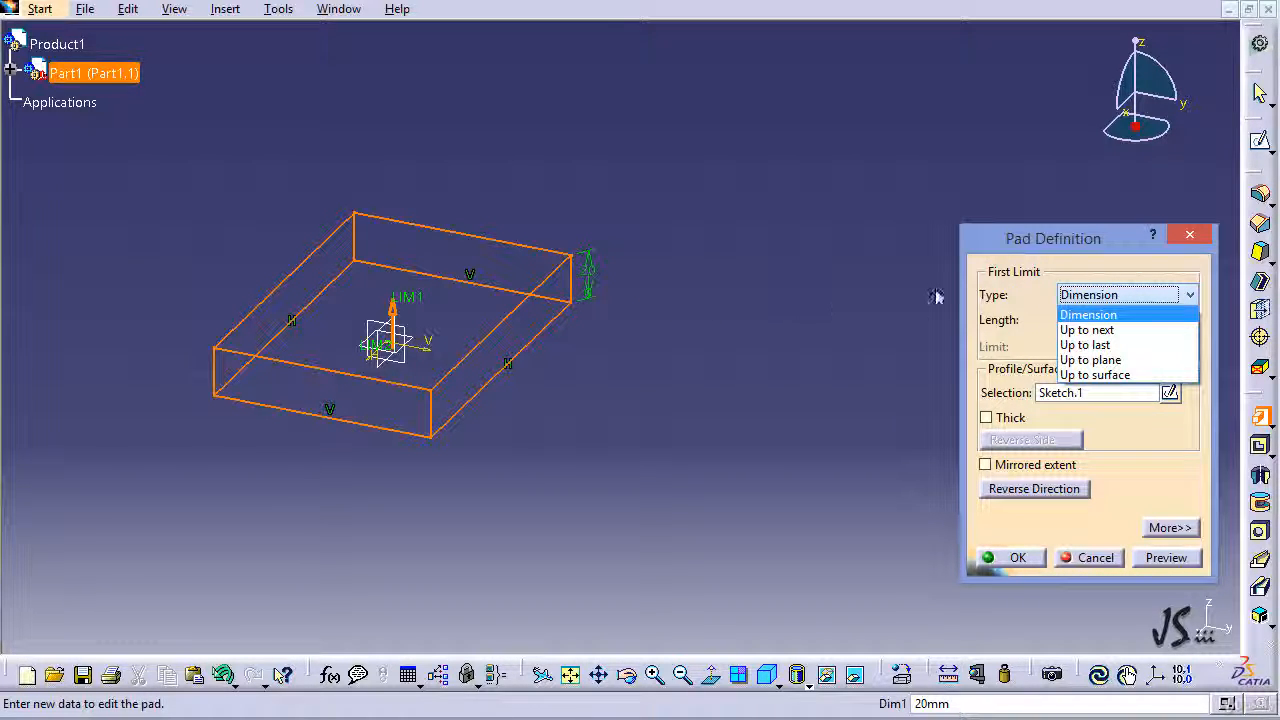
{"action": "left_click", "coordinate": [974, 293]}
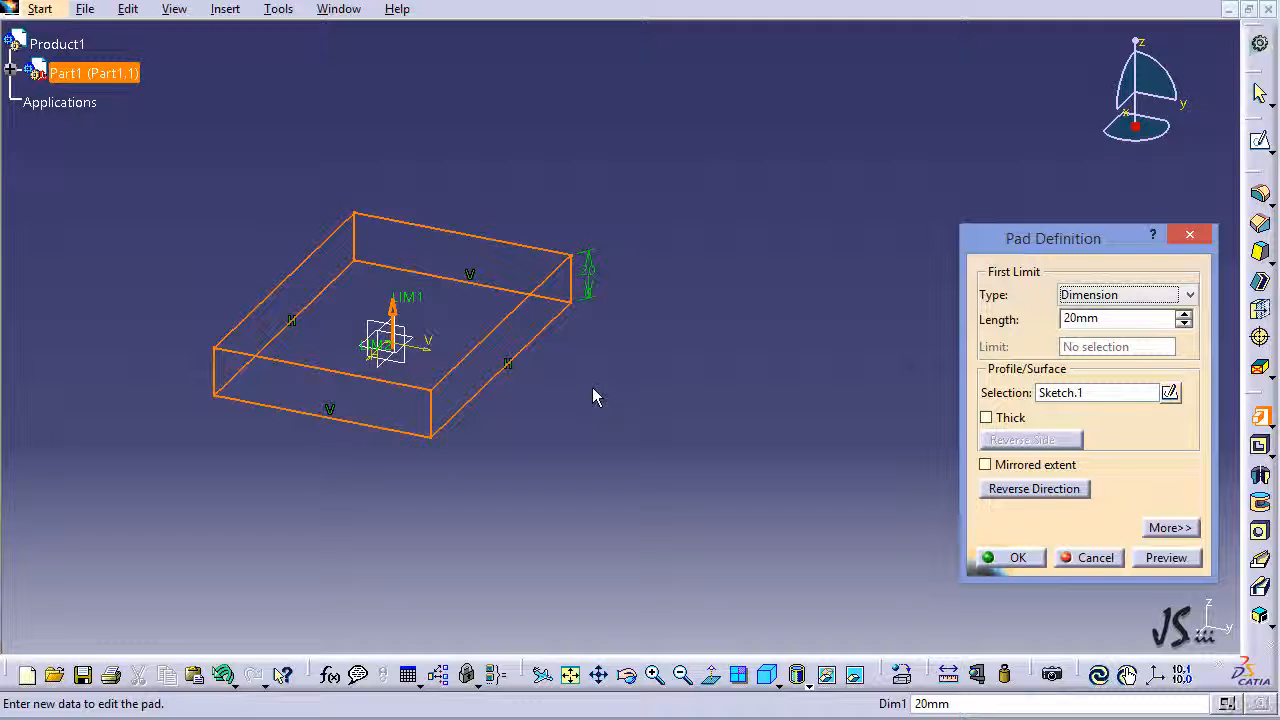
{"action": "double_click", "coordinate": [1115, 322]}
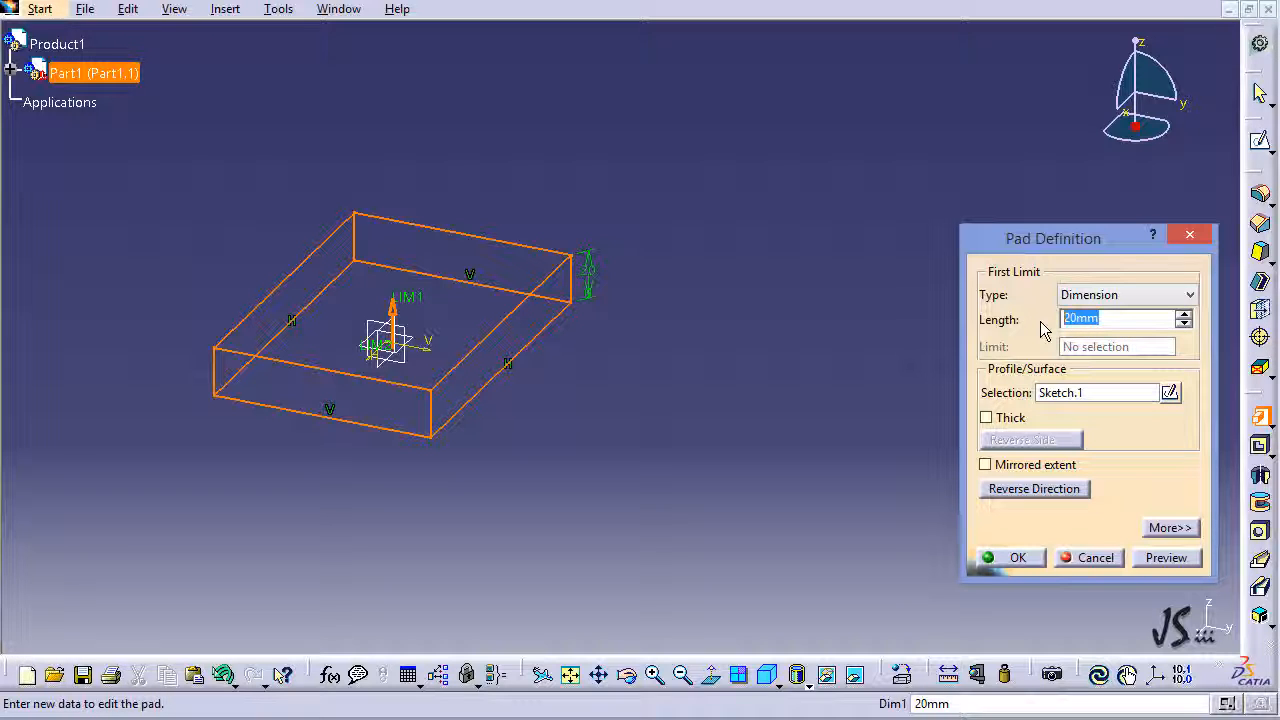
{"action": "key", "text": "Right"}
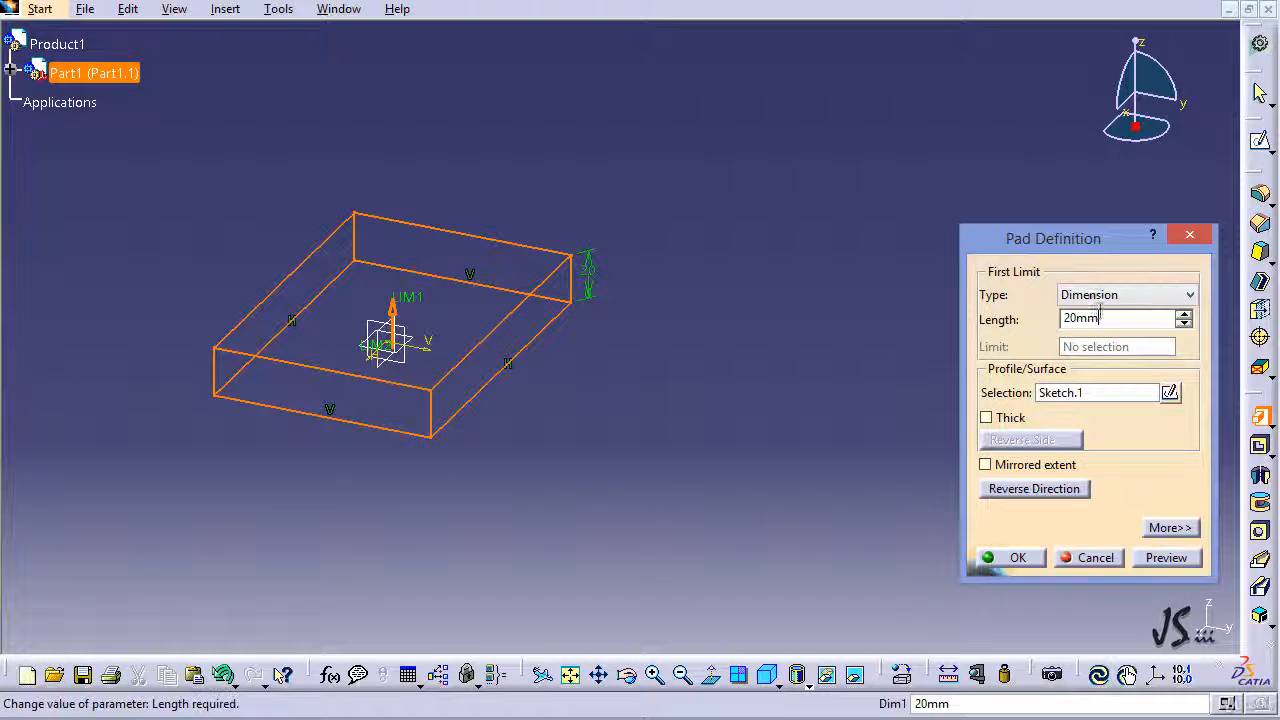
{"action": "left_click_drag", "start_coordinate": [1111, 323], "coordinate": [954, 340]}
{"action": "type", "text": "100"}
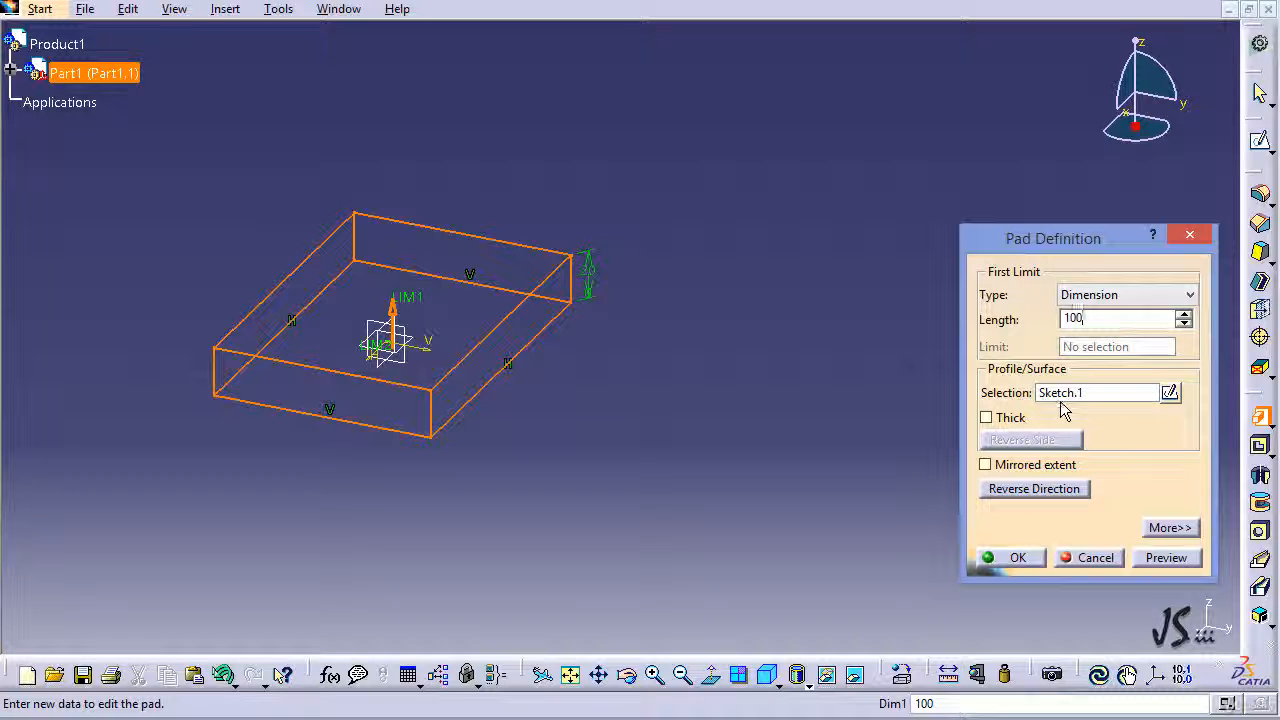
{"action": "left_click", "coordinate": [1100, 401]}
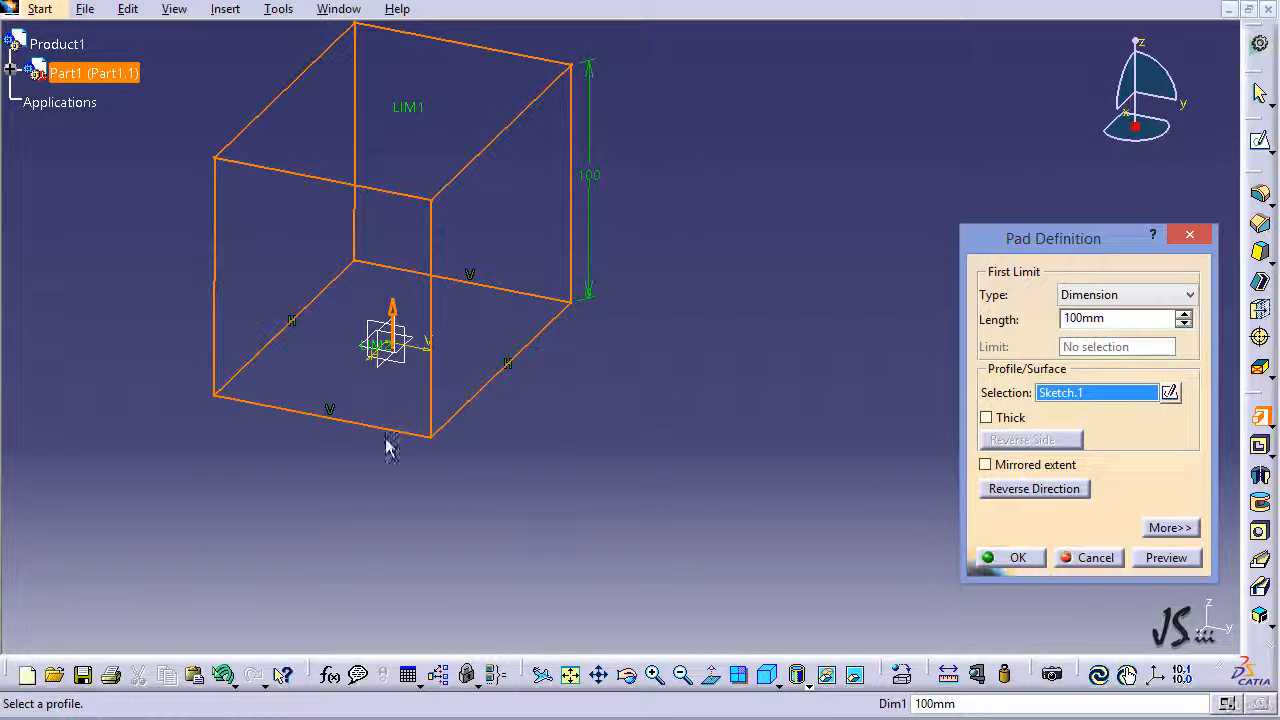
Step: Expand the specification tree through the part and its PartBody down to the pad's profile sketch
{"action": "left_click", "coordinate": [11, 73]}
{"action": "left_click", "coordinate": [32, 100]}
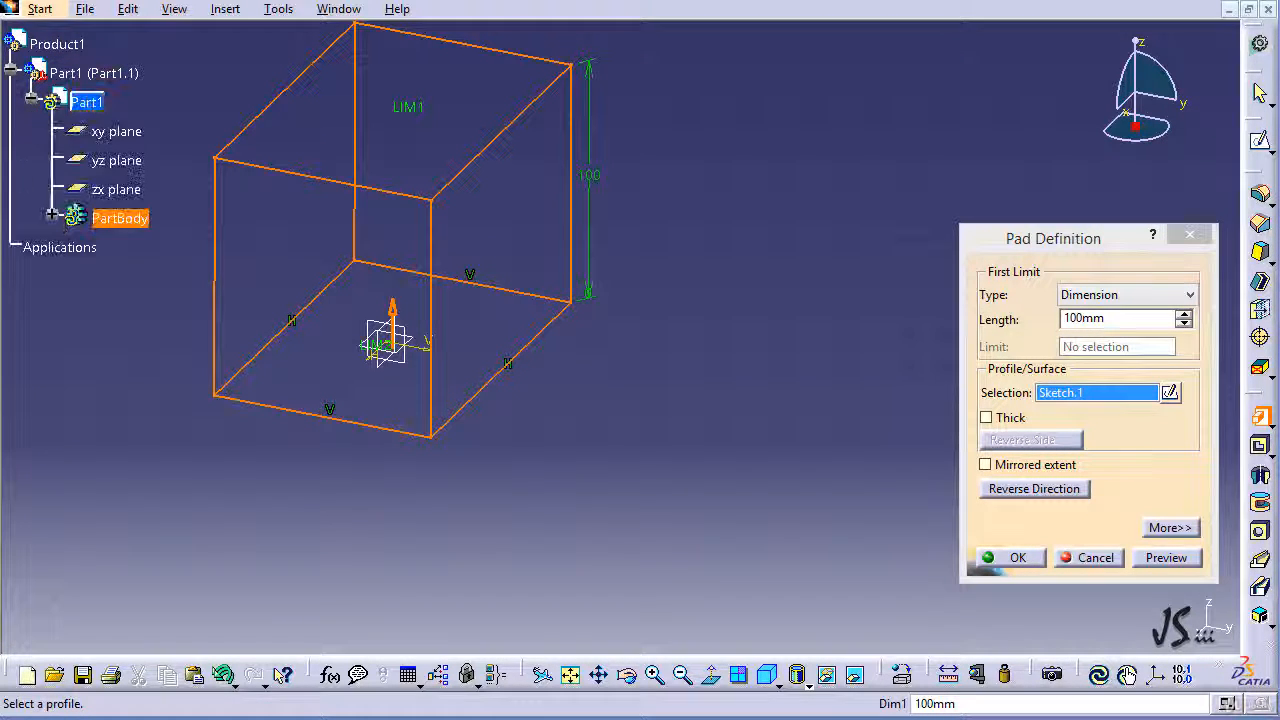
{"action": "left_click", "coordinate": [52, 215]}
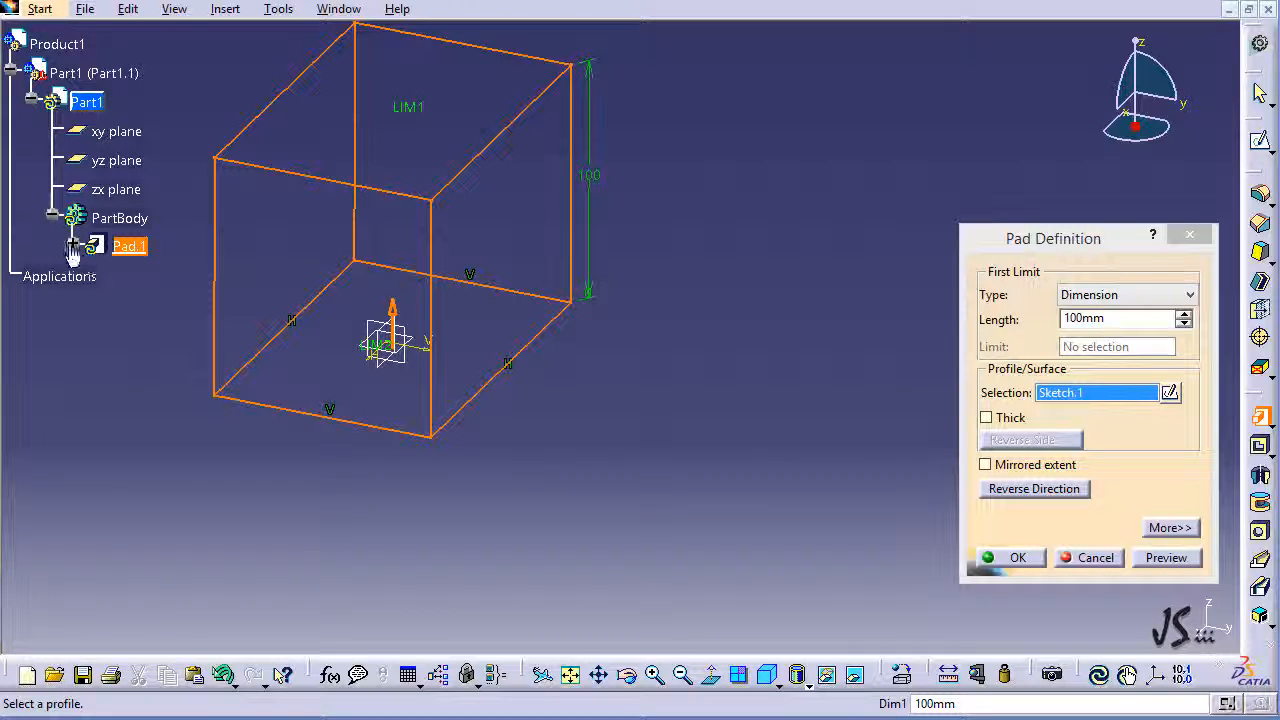
{"action": "left_click", "coordinate": [73, 243]}
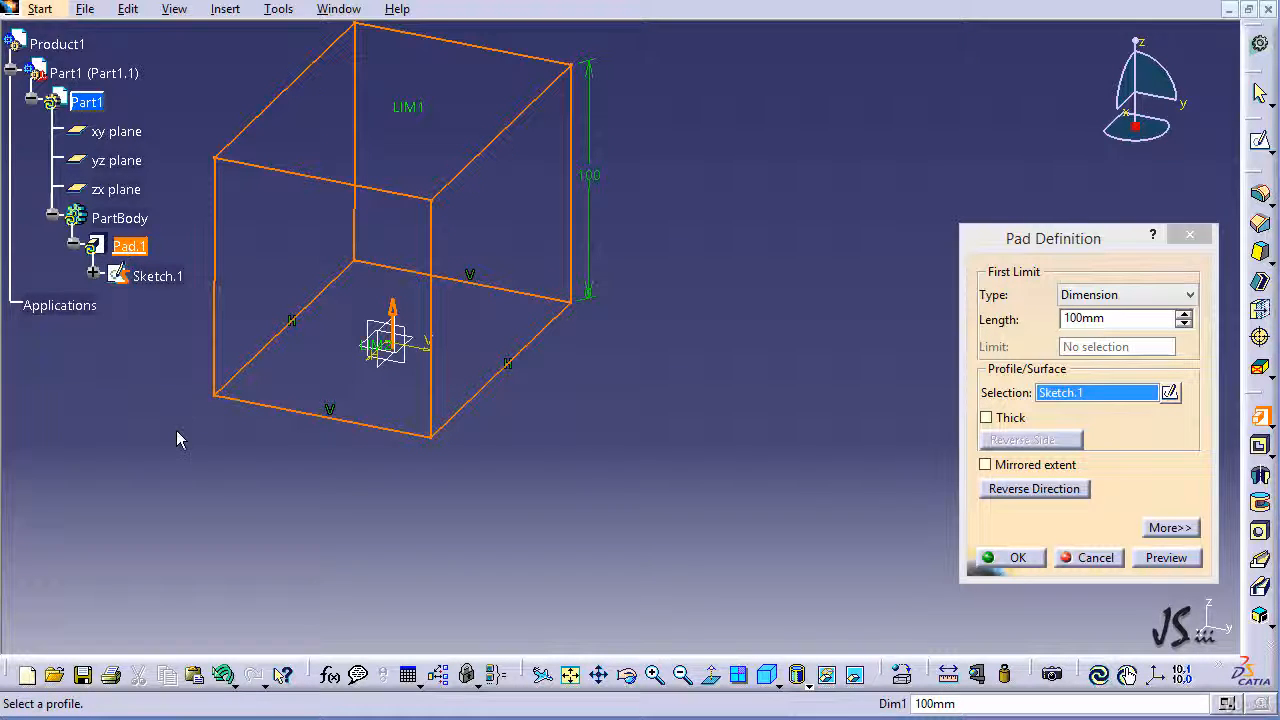
Step: Preview the pad, confirm its definition, and deselect it
{"action": "left_click", "coordinate": [1164, 558]}
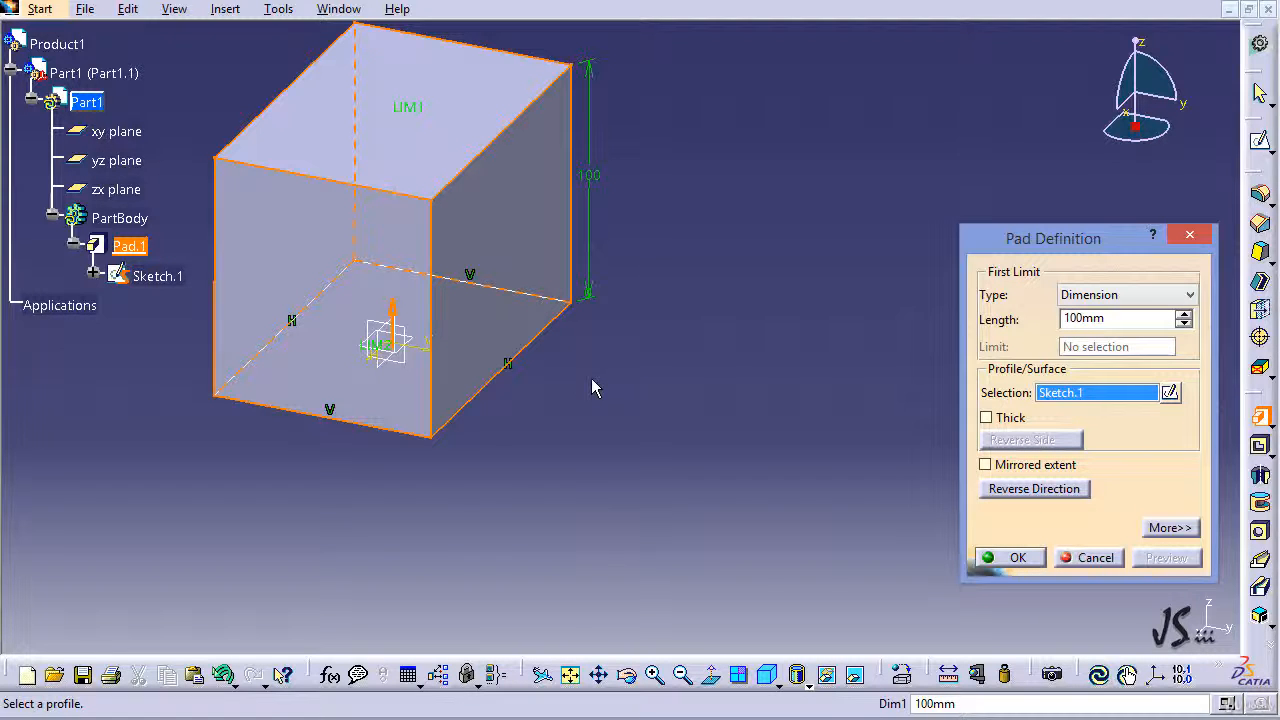
{"action": "middle_click_drag", "start_coordinate": [594, 386], "coordinate": [583, 443]}
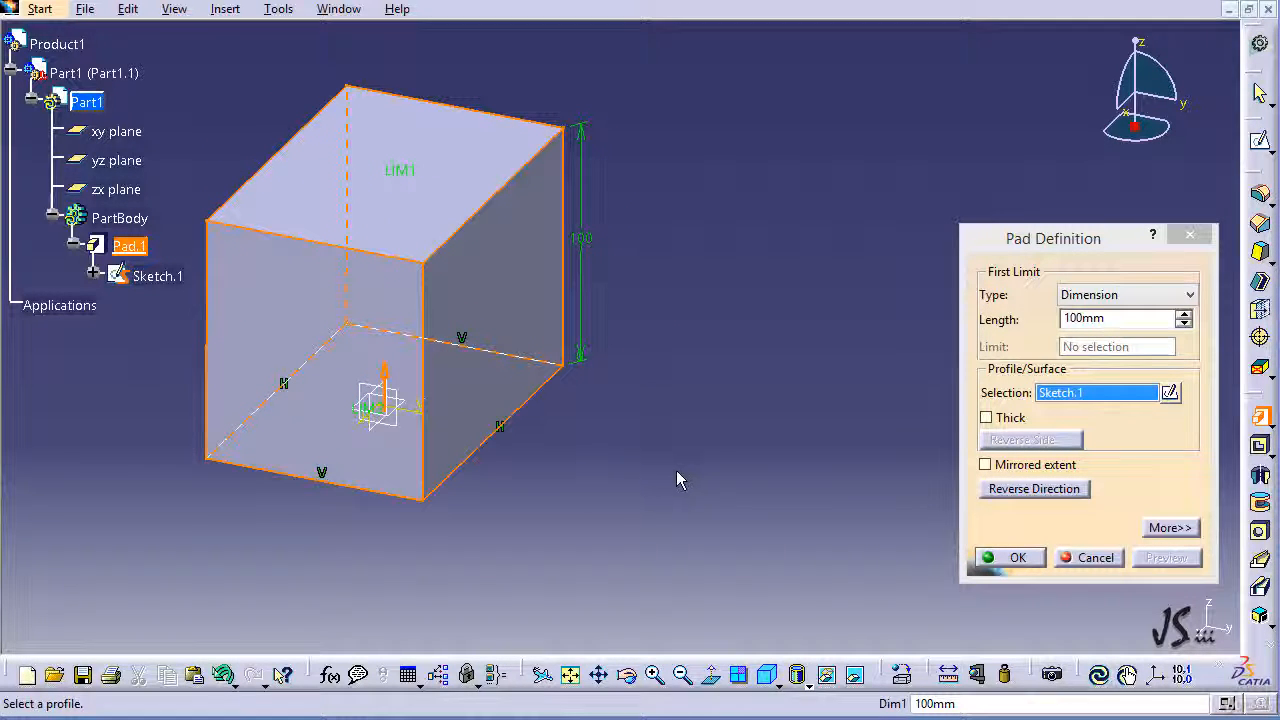
{"action": "left_click", "coordinate": [1000, 558]}
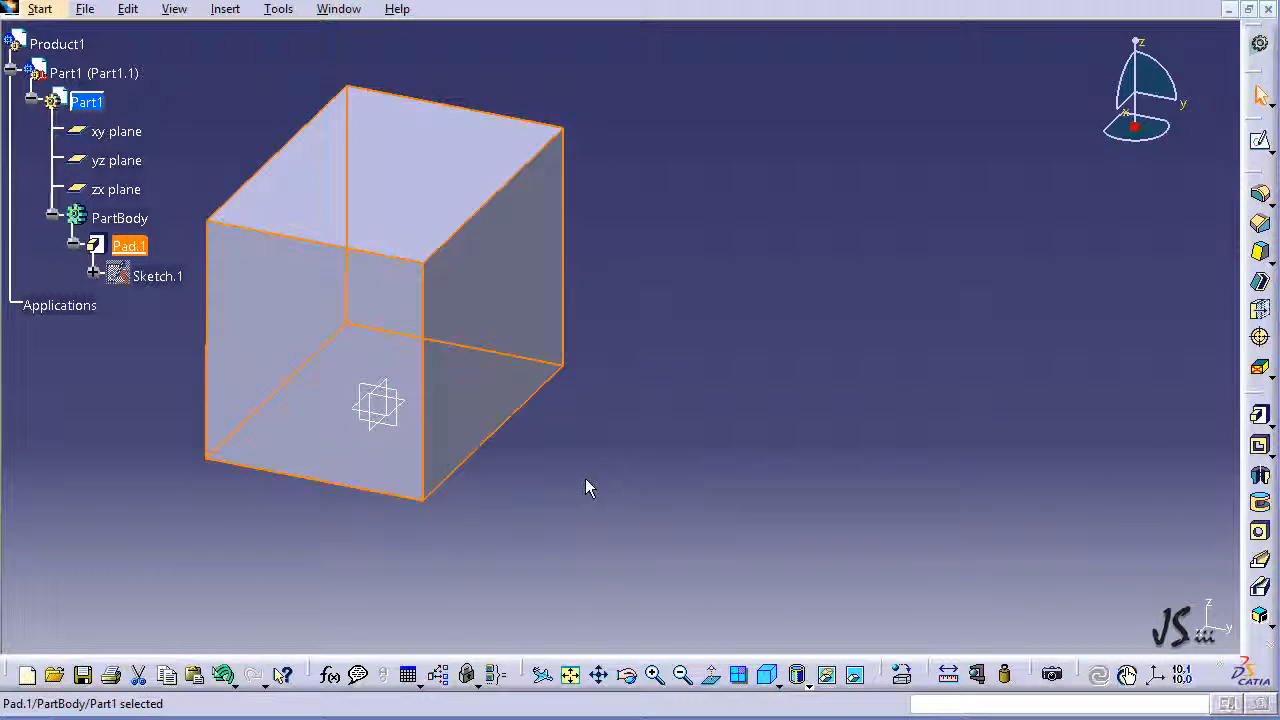
{"action": "left_click", "coordinate": [585, 478]}
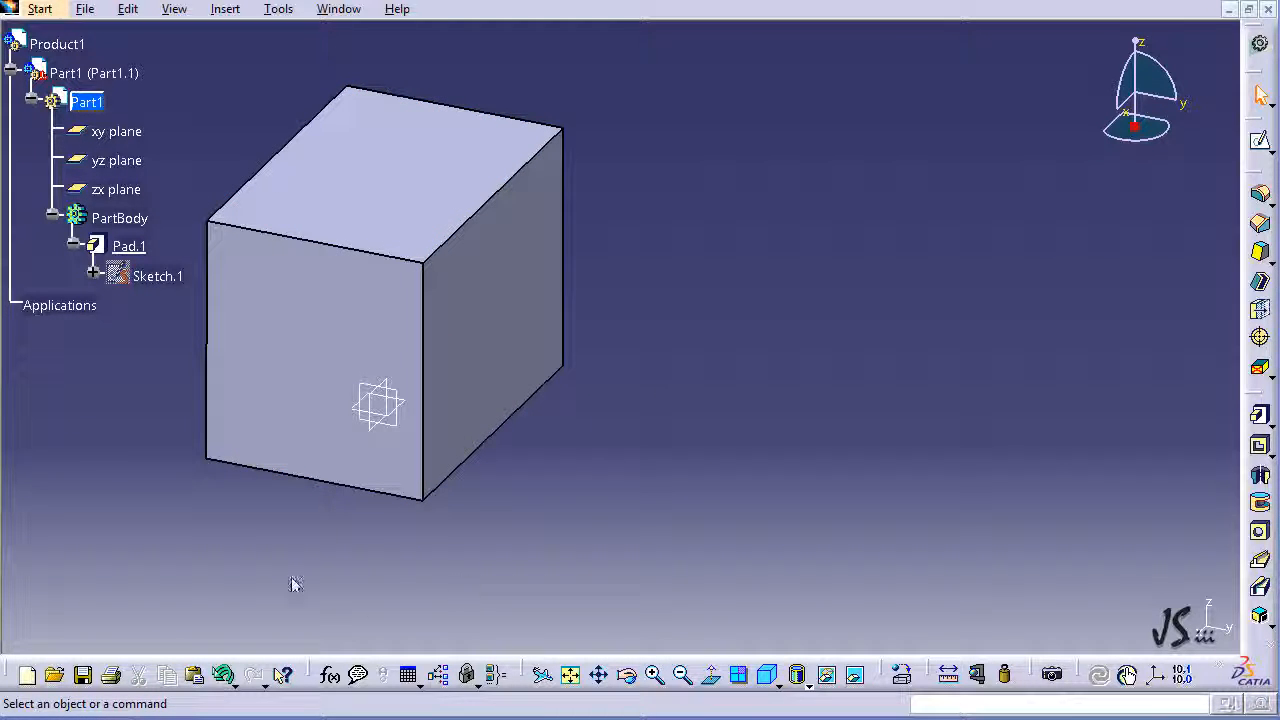
Step: Open the pad's definition from the specification tree to review its settings, and close it without changes
{"action": "right_click", "coordinate": [129, 250]}
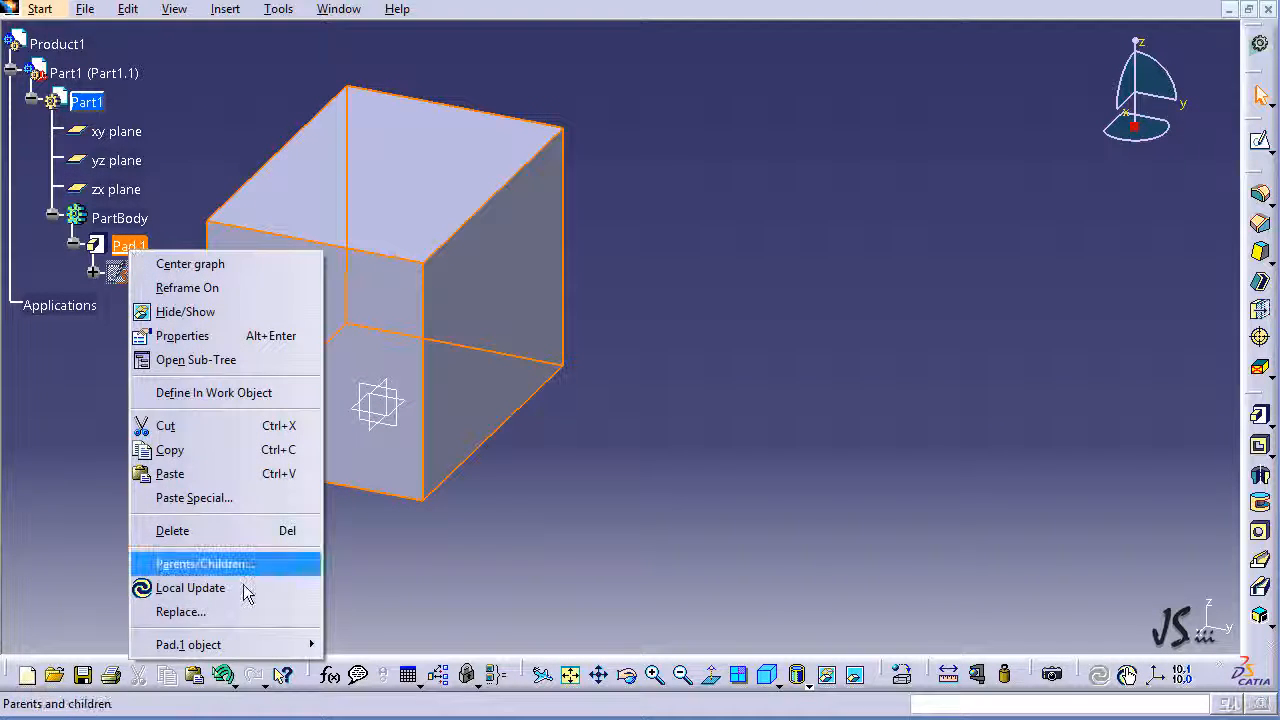
{"action": "mouse_move", "coordinate": [271, 648]}
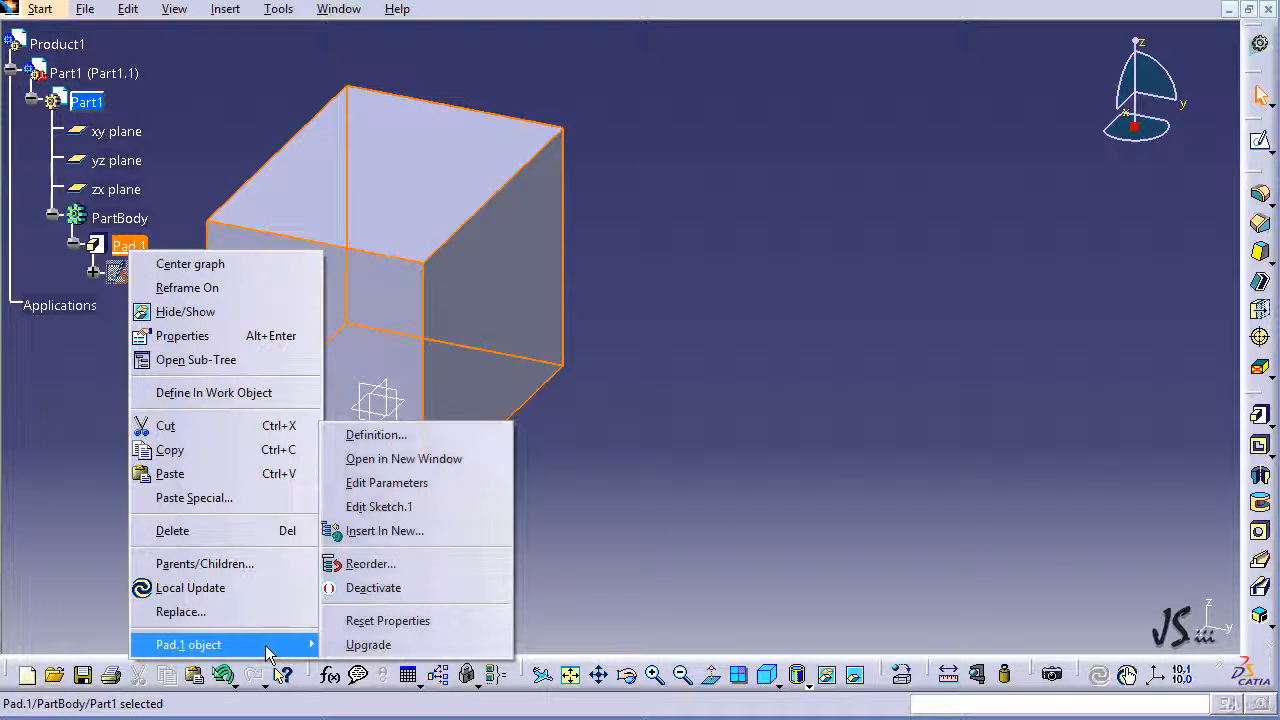
{"action": "left_click", "coordinate": [429, 434]}
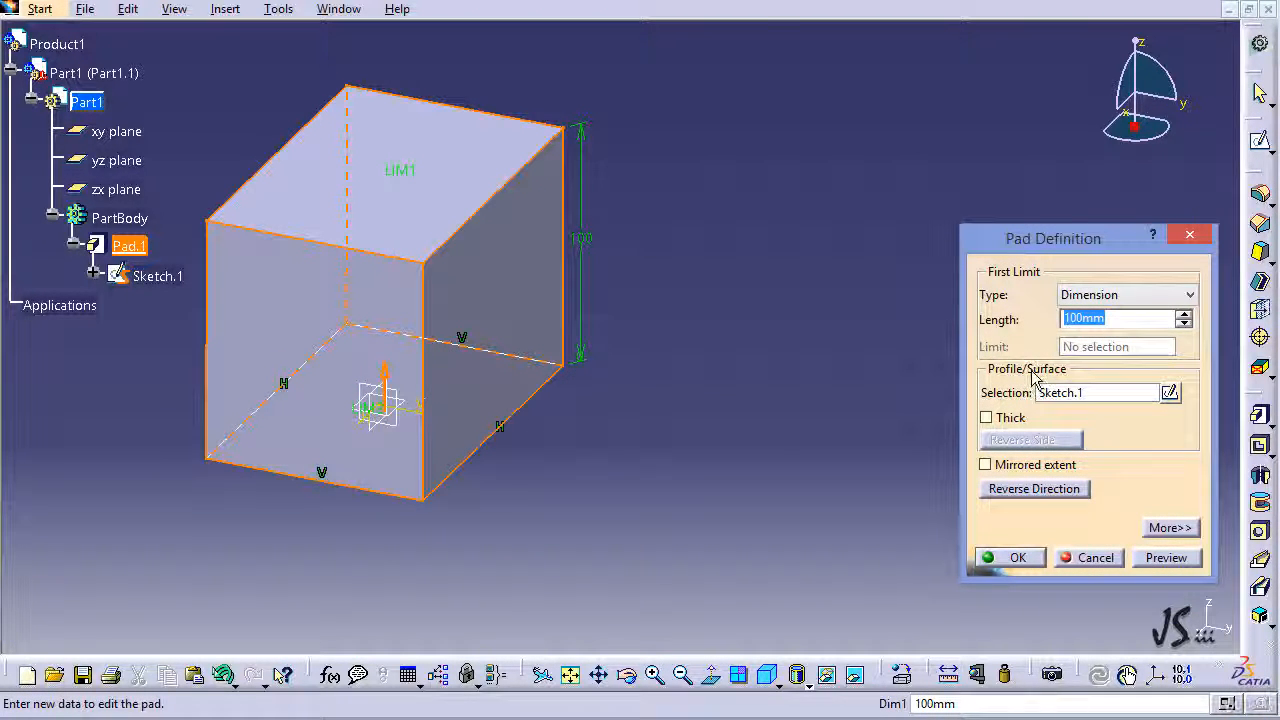
{"action": "left_click", "coordinate": [1190, 238]}
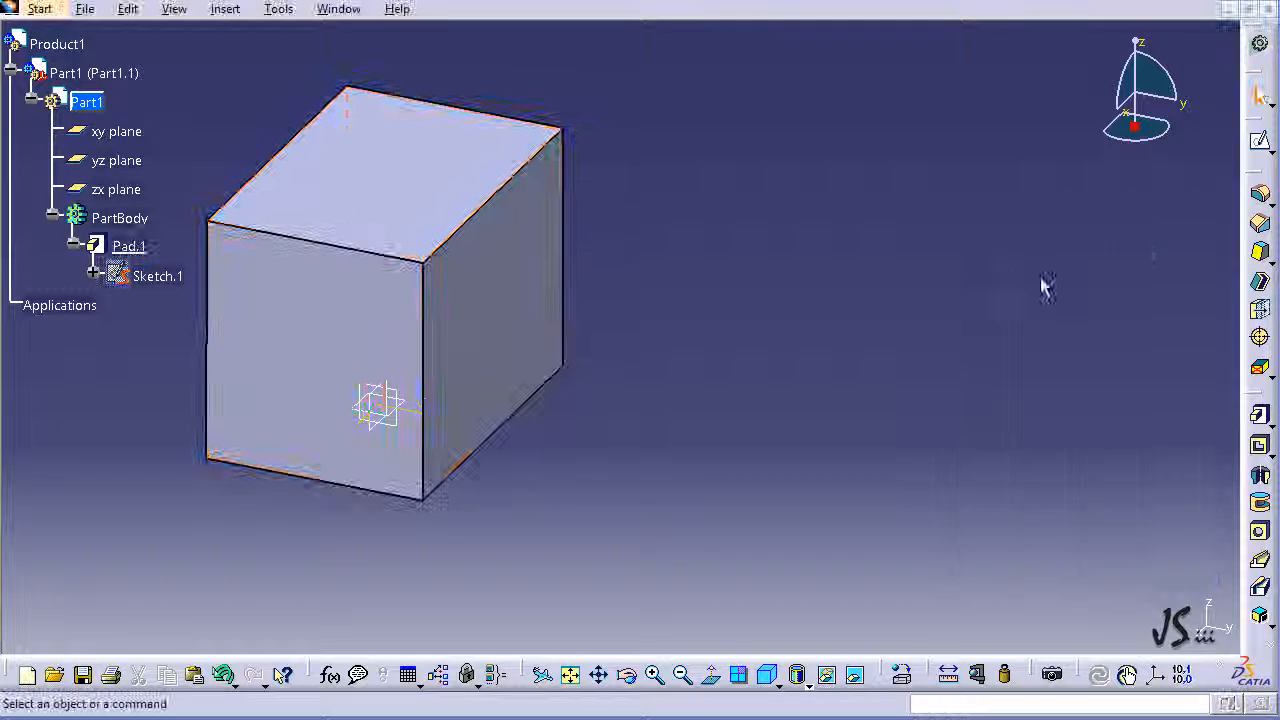
Step: Reopen the pad's definition from the solid's side face and reverse the extrusion direction
{"action": "right_click", "coordinate": [480, 262]}
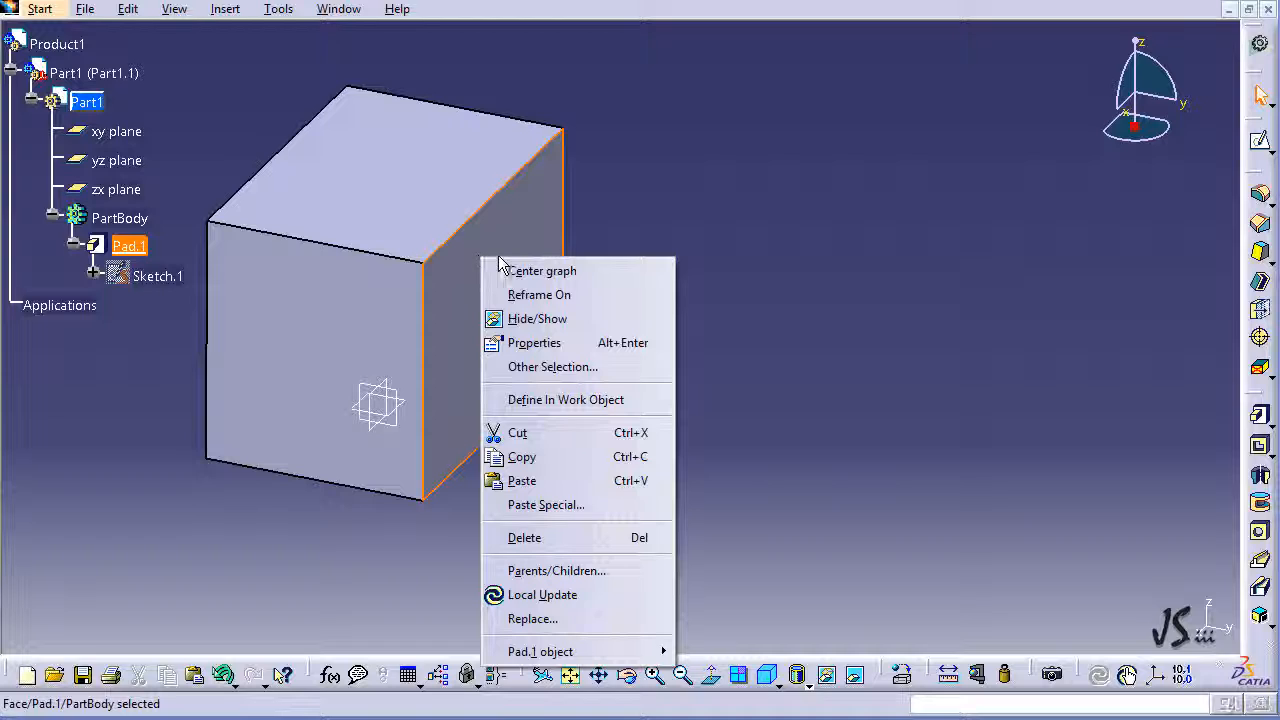
{"action": "mouse_move", "coordinate": [588, 651]}
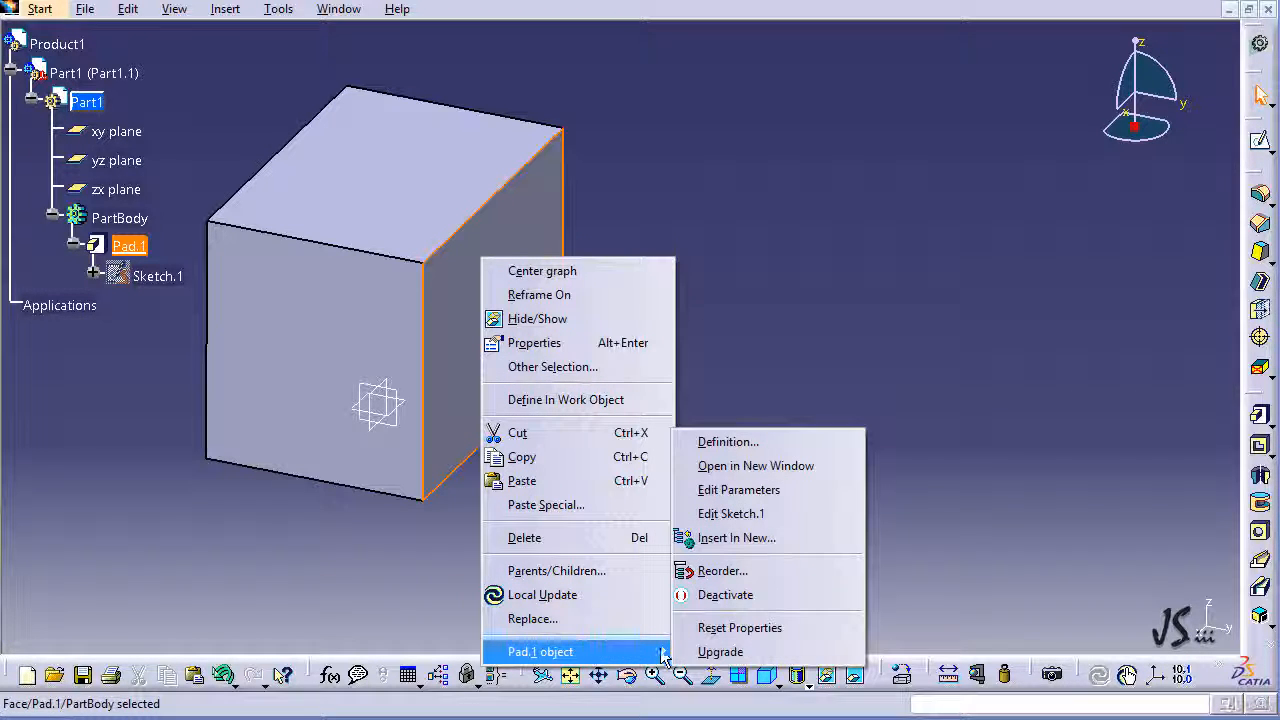
{"action": "left_click", "coordinate": [770, 442]}
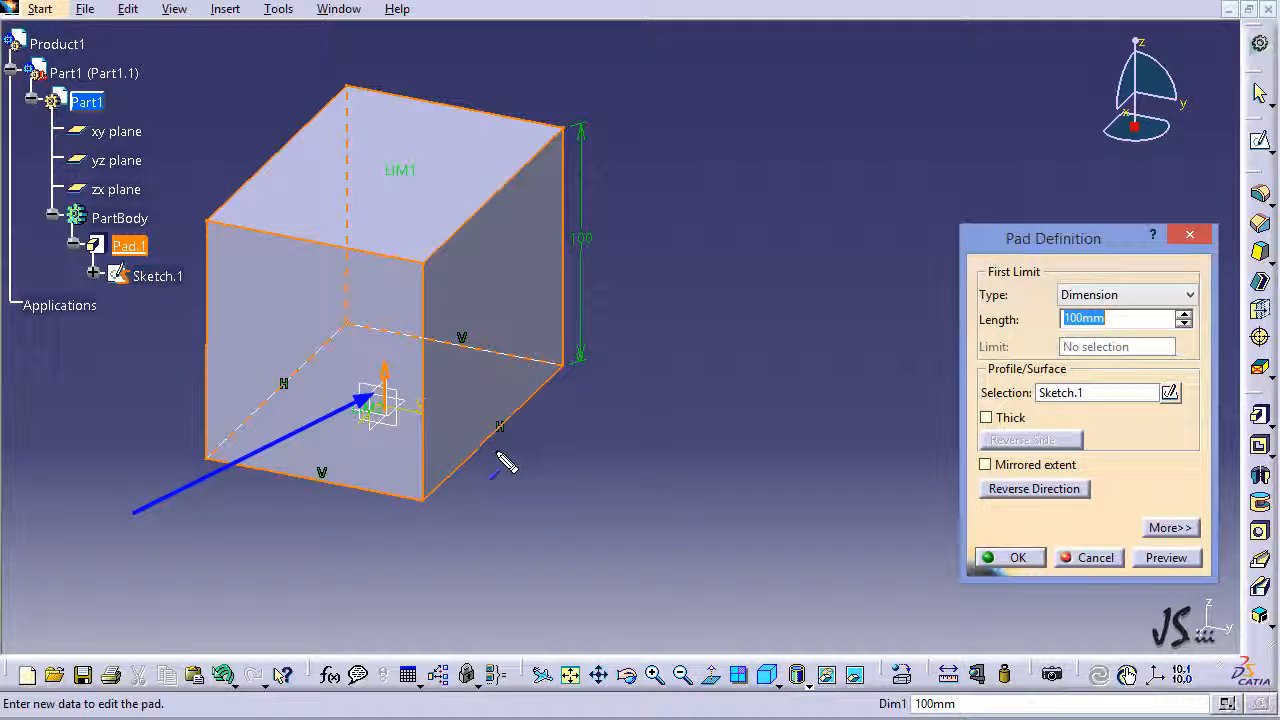
{"action": "key", "text": "Escape"}
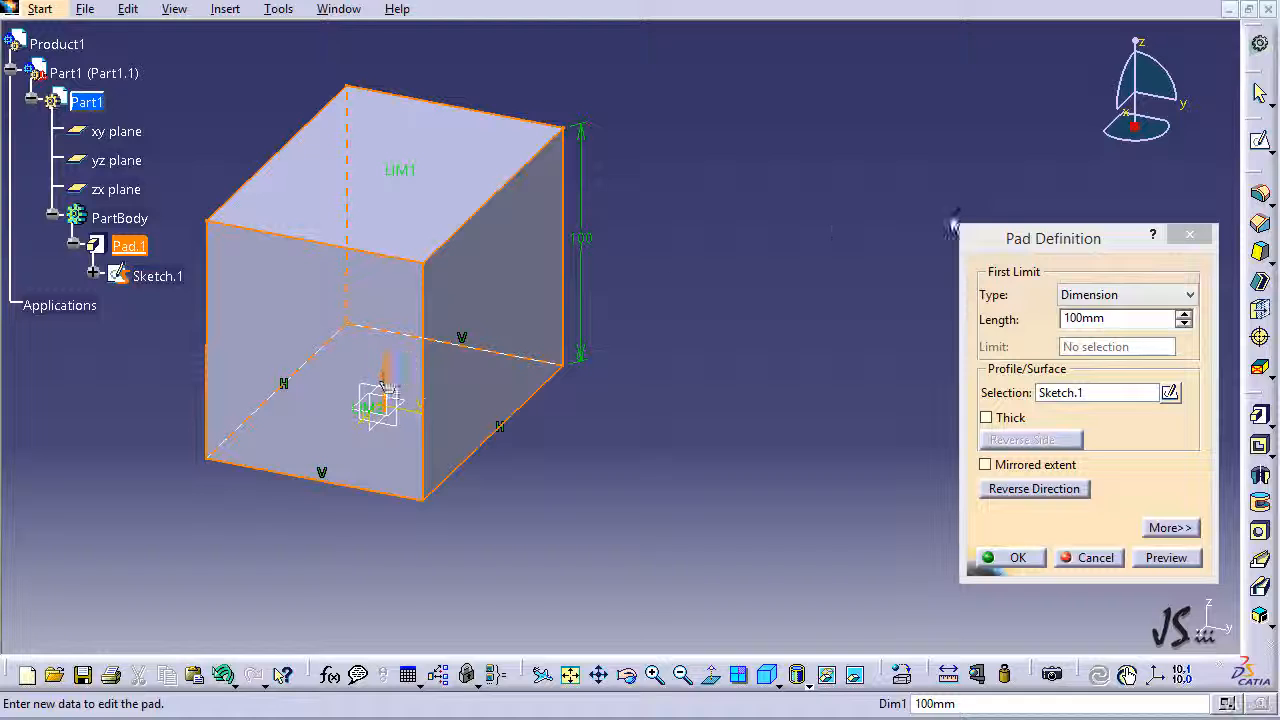
{"action": "left_click", "coordinate": [1008, 246]}
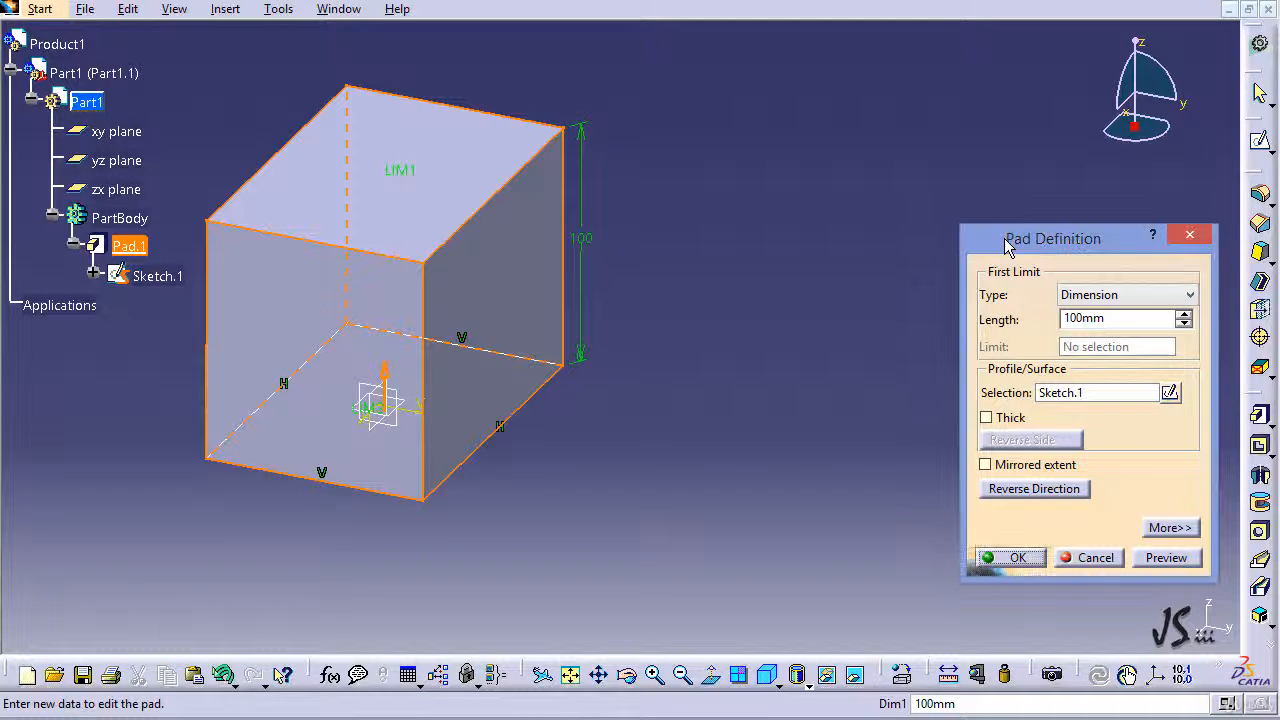
{"action": "left_click", "coordinate": [1027, 490]}
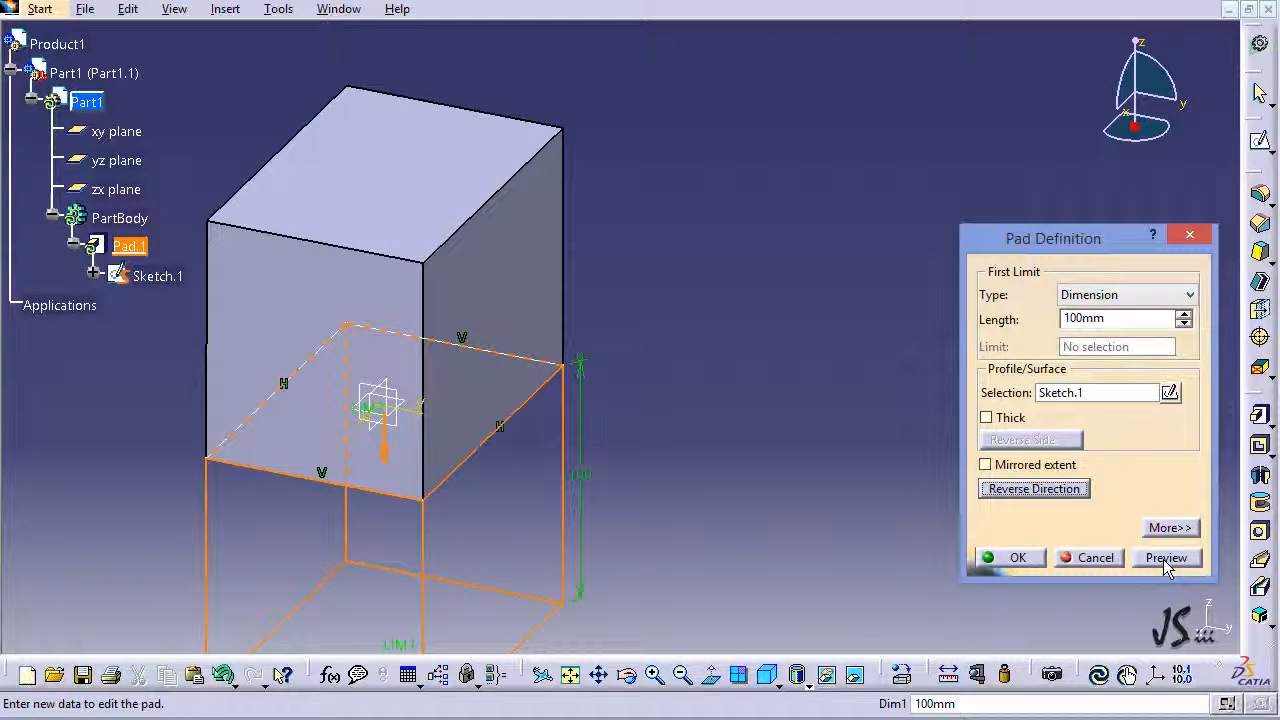
{"action": "left_click", "coordinate": [1010, 557]}
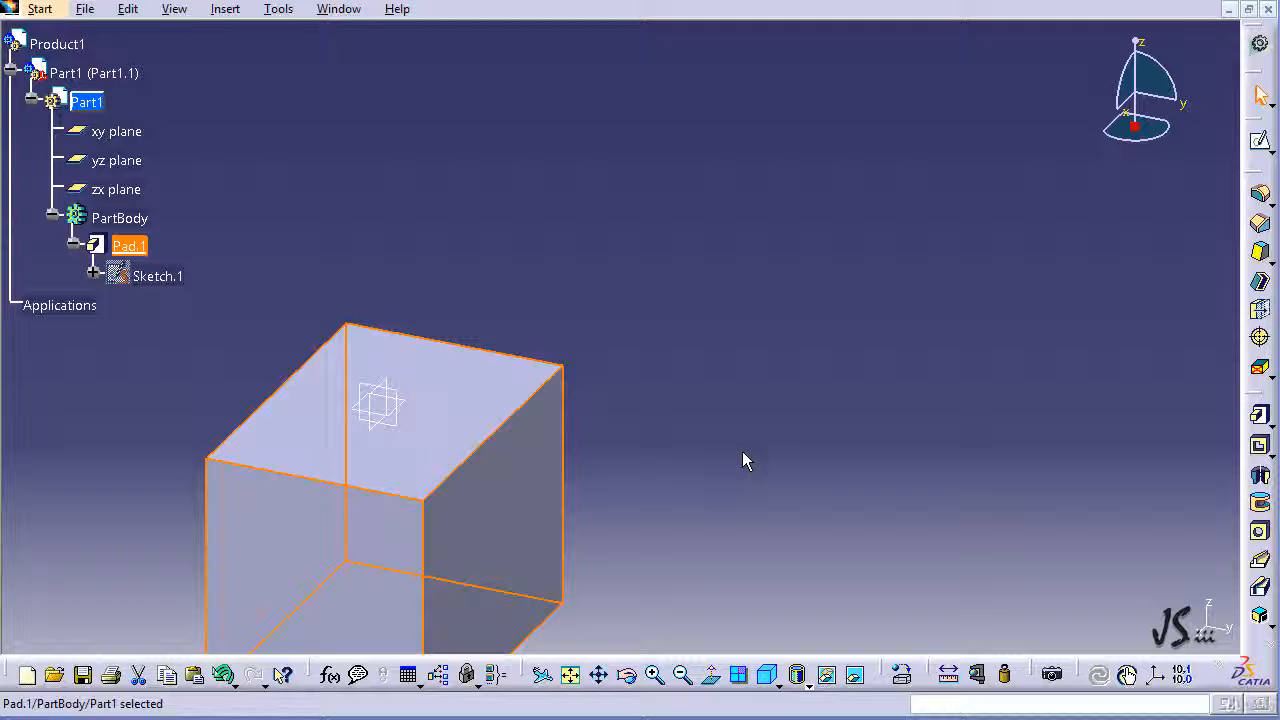
Step: Undo the pad's direction reversal and enable mirrored extent in its definition, previewing and confirming the result
{"action": "key", "text": "ctrl+z"}
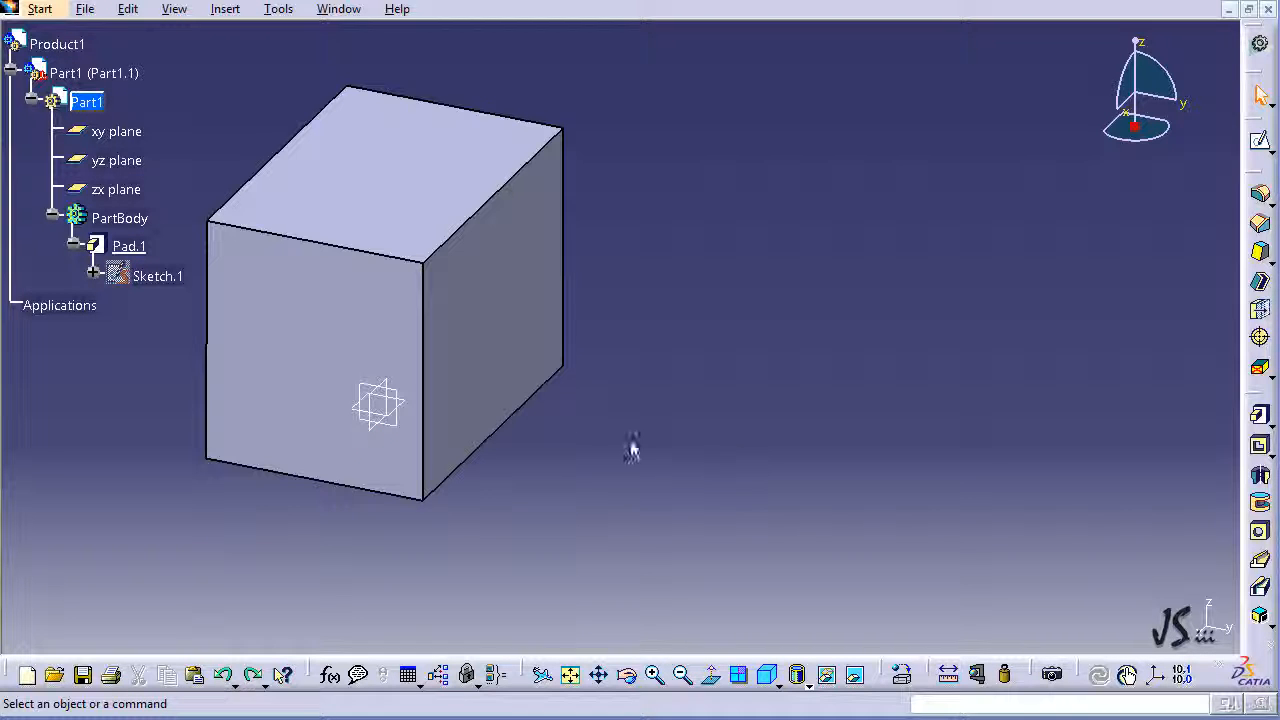
{"action": "double_click", "coordinate": [517, 291]}
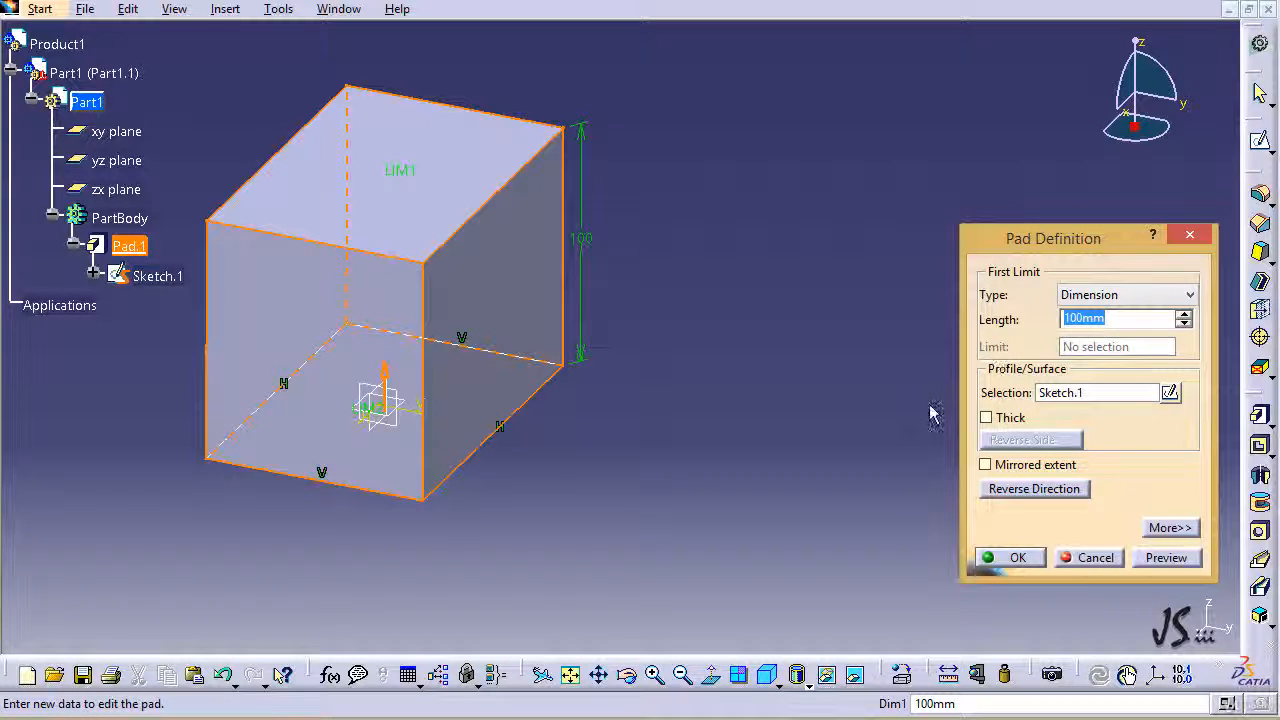
{"action": "left_click", "coordinate": [998, 470]}
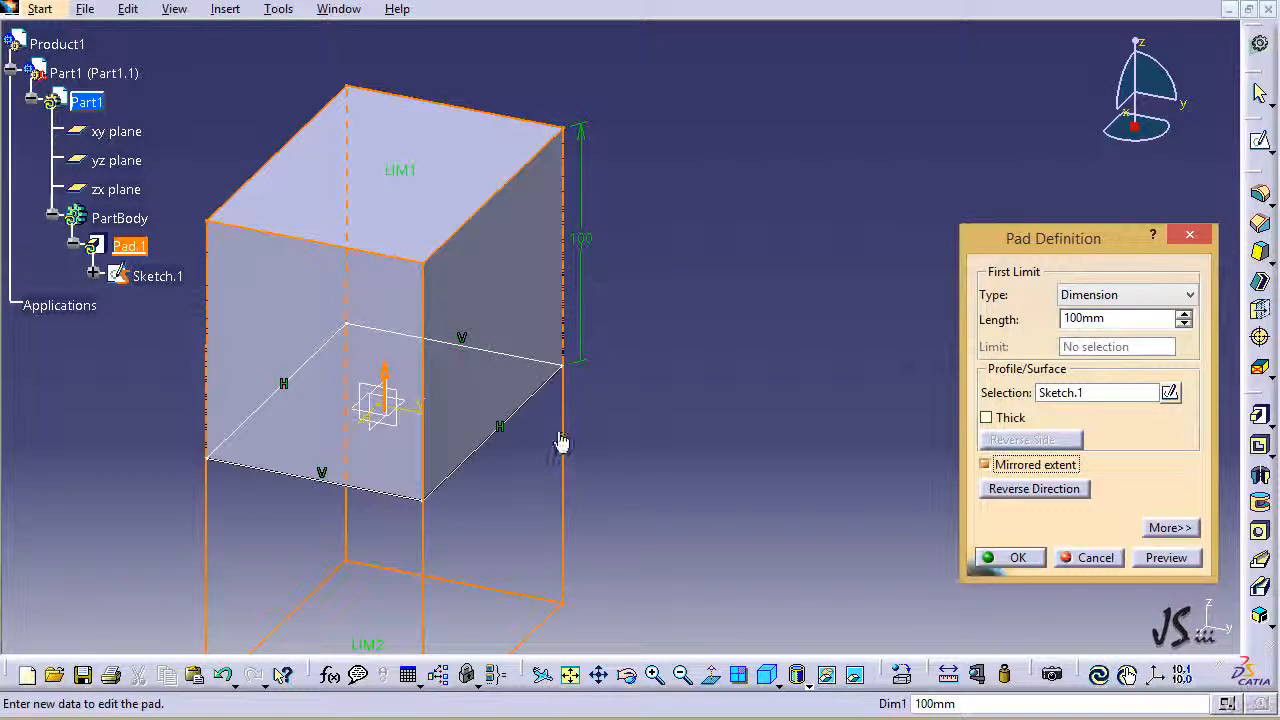
{"action": "left_click", "coordinate": [1150, 558]}
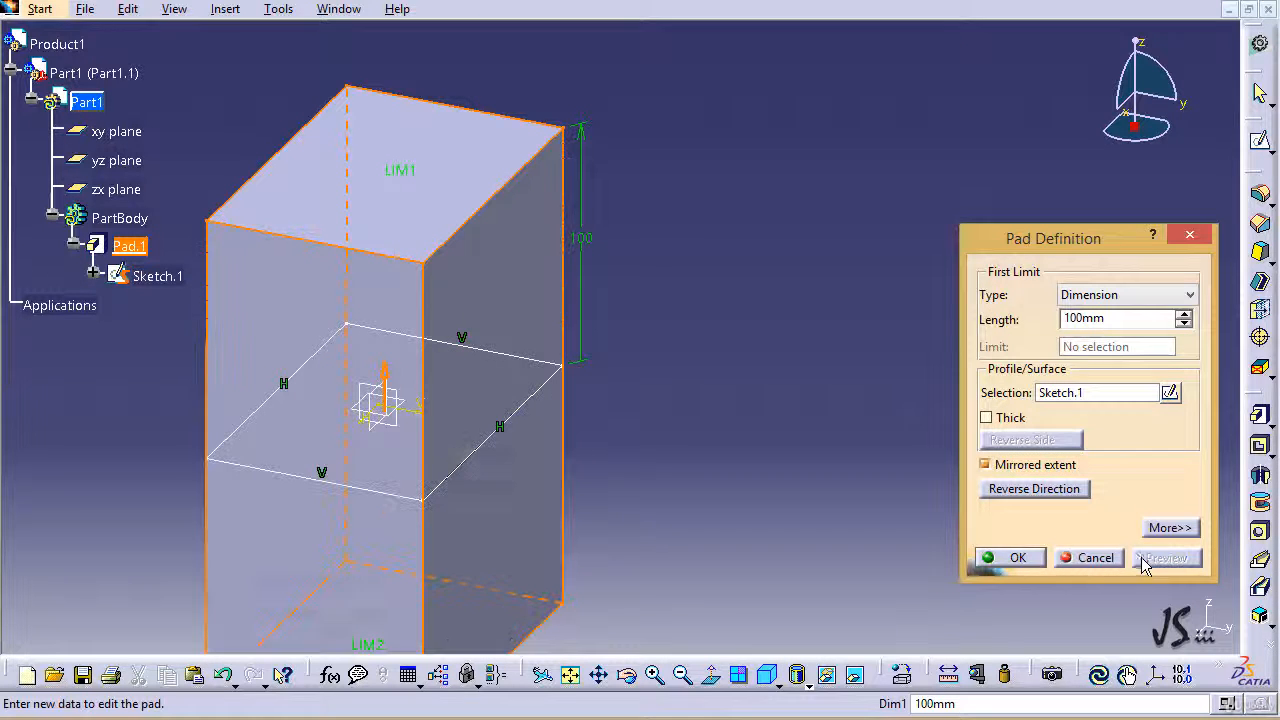
{"action": "left_click", "coordinate": [1012, 557]}
{"action": "left_click", "coordinate": [725, 497]}
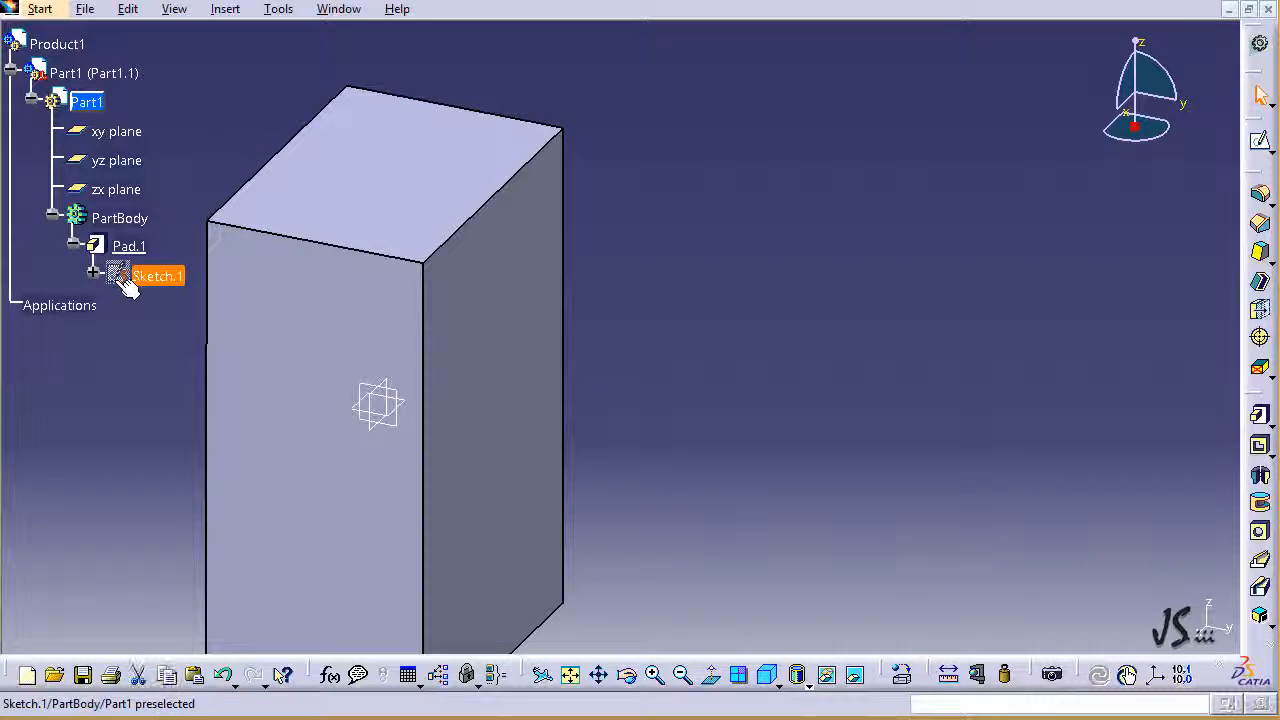
Step: Show the pad's profile sketch in the 3D view and hide it again
{"action": "left_click", "coordinate": [157, 276]}
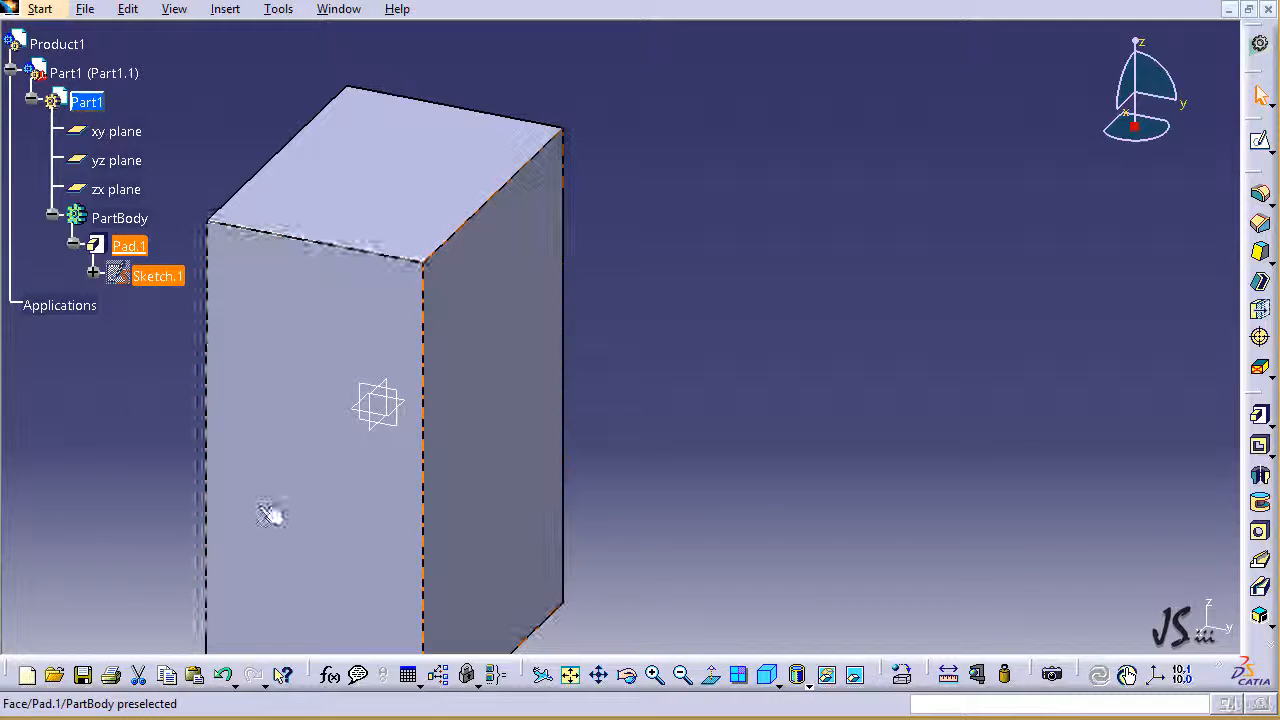
{"action": "left_click", "coordinate": [125, 353]}
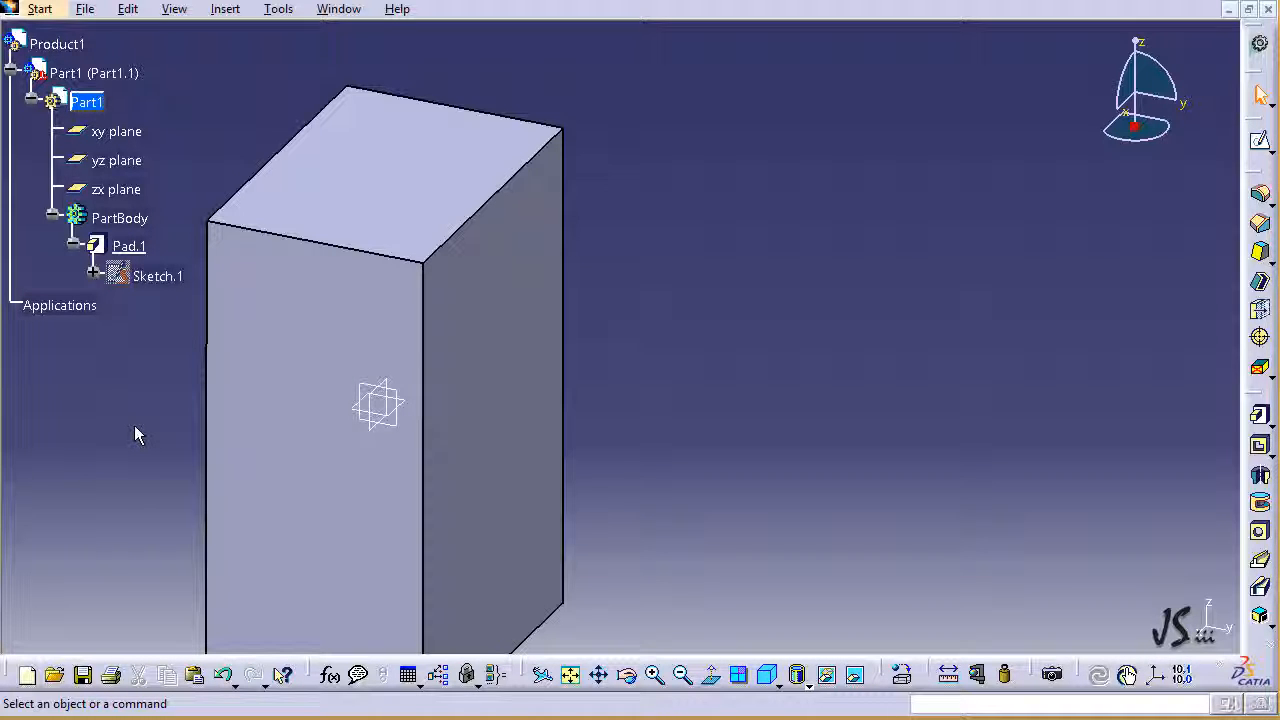
{"action": "right_click", "coordinate": [118, 280]}
{"action": "left_click", "coordinate": [165, 341]}
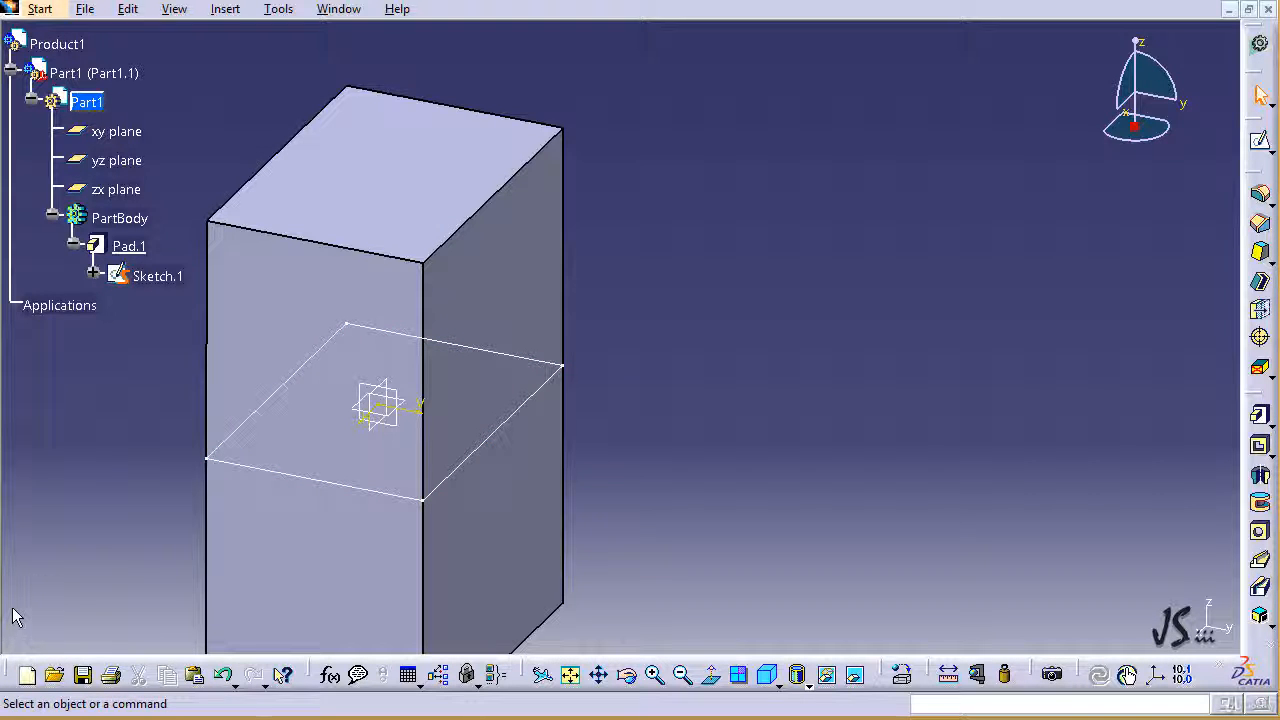
{"action": "right_click", "coordinate": [502, 432]}
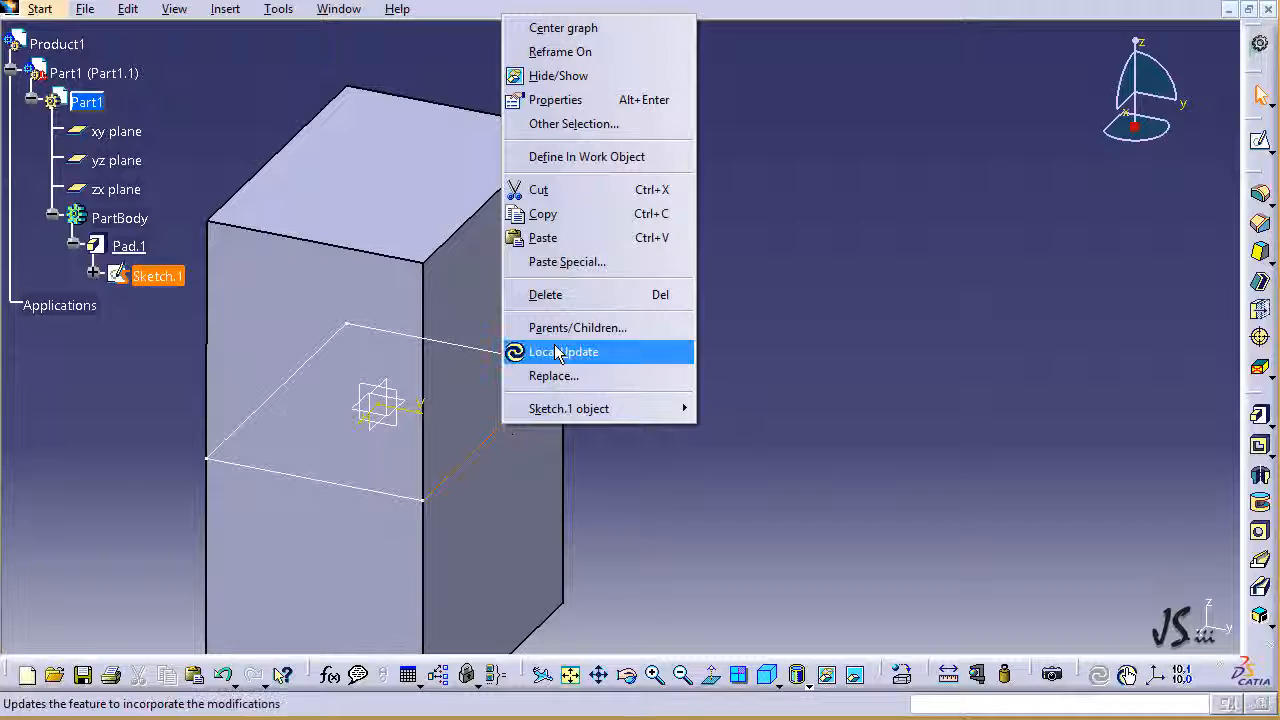
{"action": "left_click", "coordinate": [566, 80]}
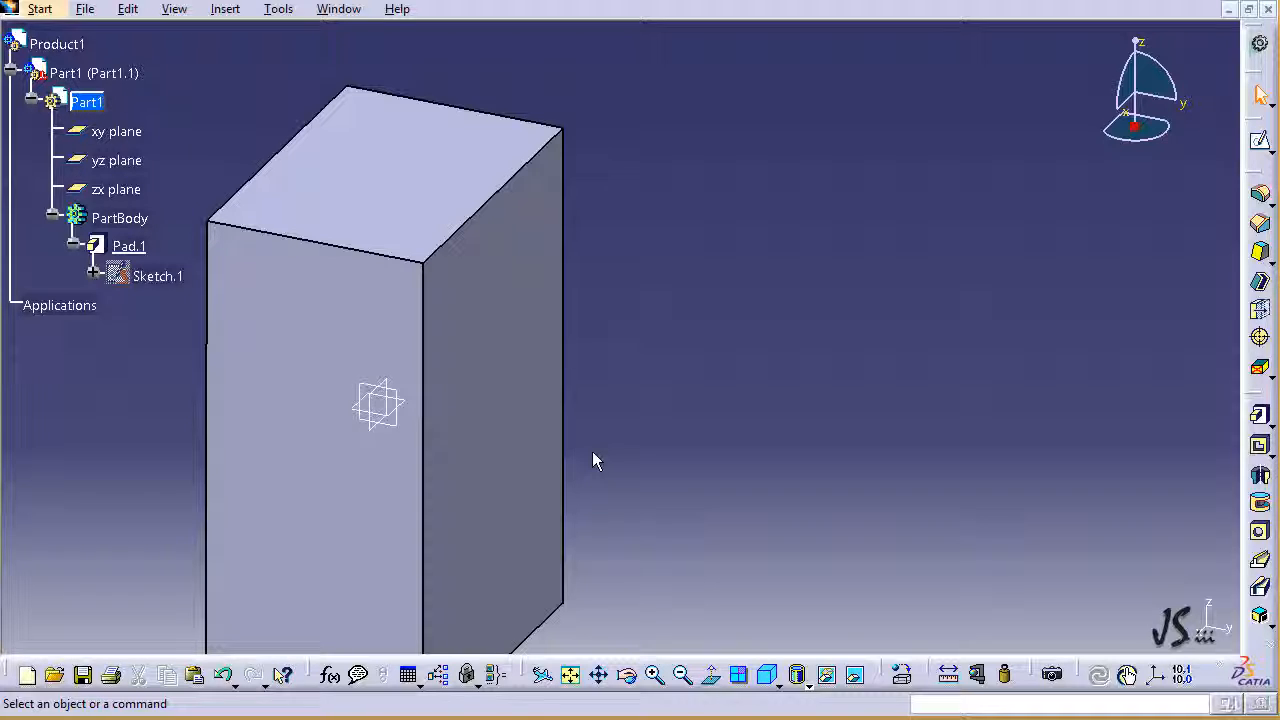
Step: Edit the pad's profile sketch and round the rectangle's upper-right corner with a radius of about 33 mm
{"action": "double_click", "coordinate": [153, 282]}
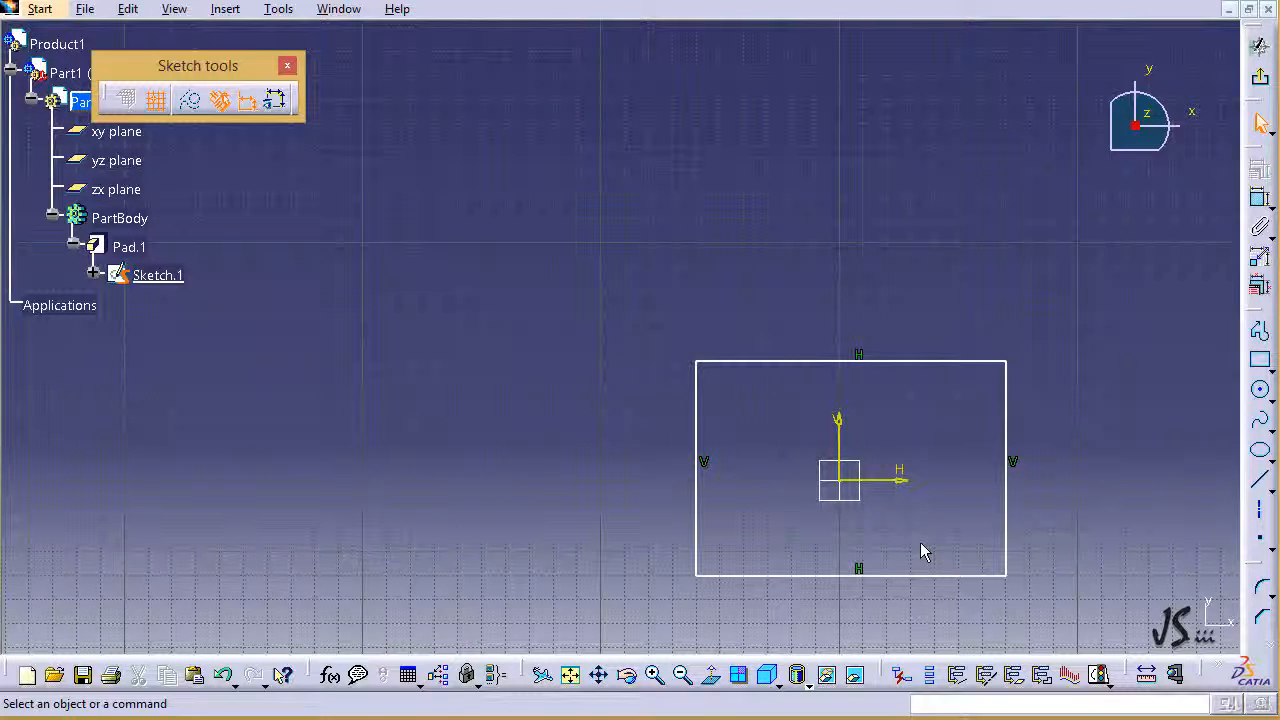
{"action": "mouse_move", "coordinate": [922, 552]}
{"action": "middle_mouse_down"}
{"action": "mouse_move", "coordinate": [766, 454]}
{"action": "mouse_move", "coordinate": [741, 458]}
{"action": "middle_mouse_up"}
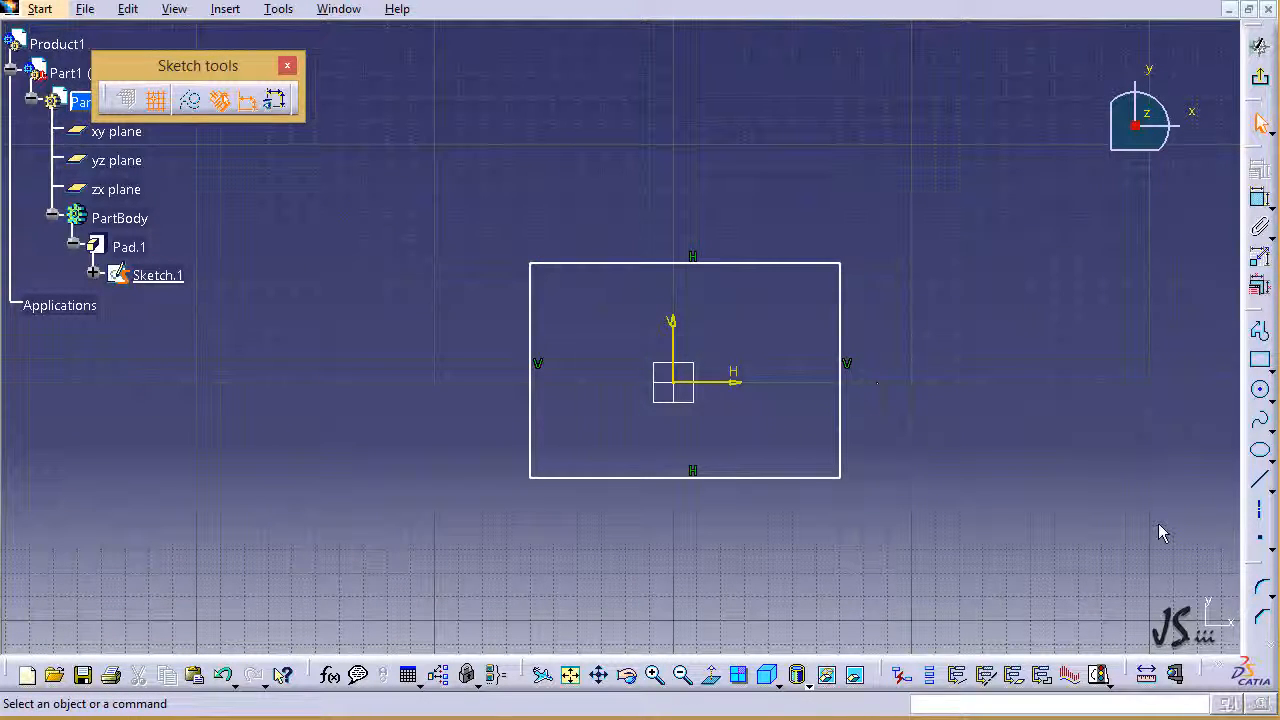
{"action": "left_click", "coordinate": [1262, 590]}
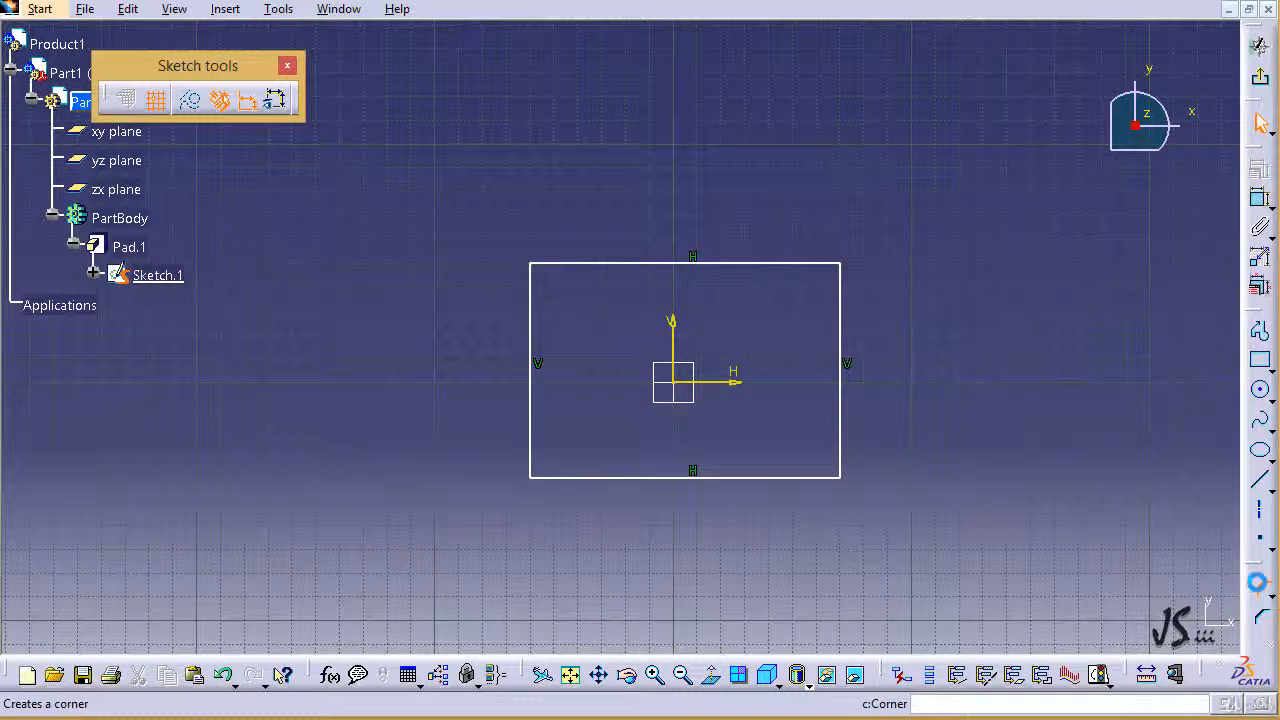
{"action": "left_click", "coordinate": [846, 268]}
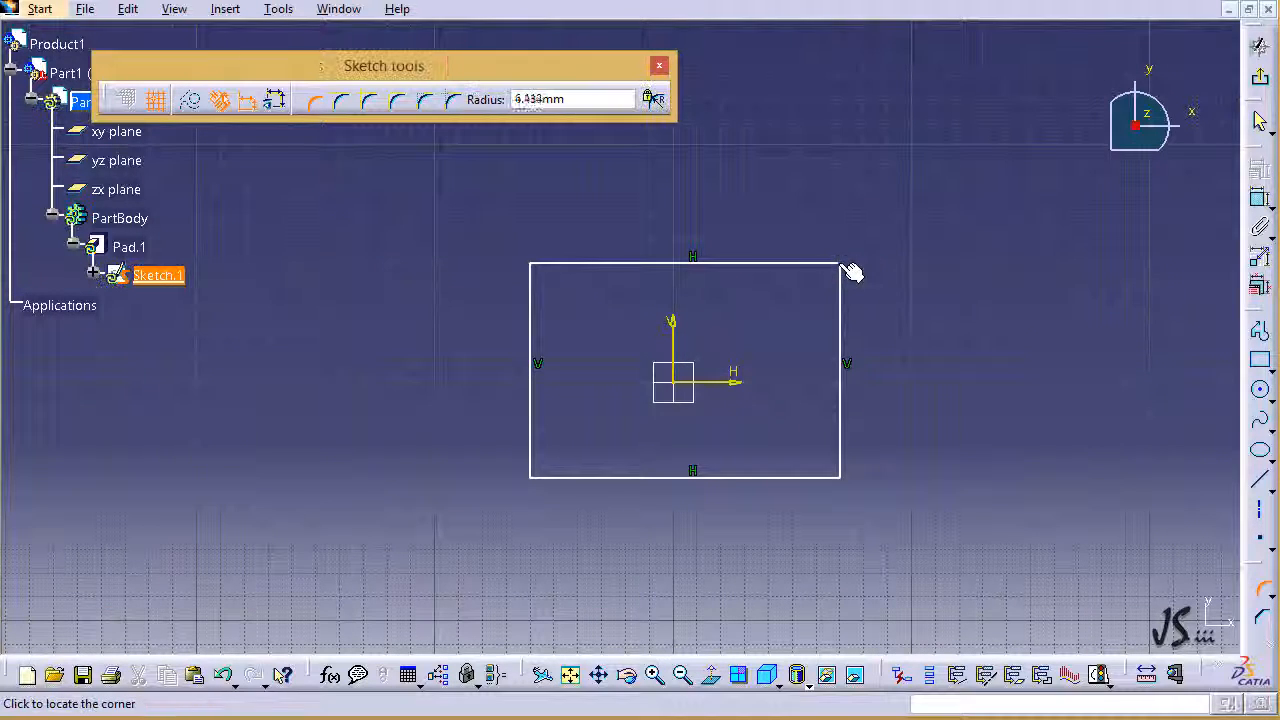
{"action": "left_click", "coordinate": [820, 295]}
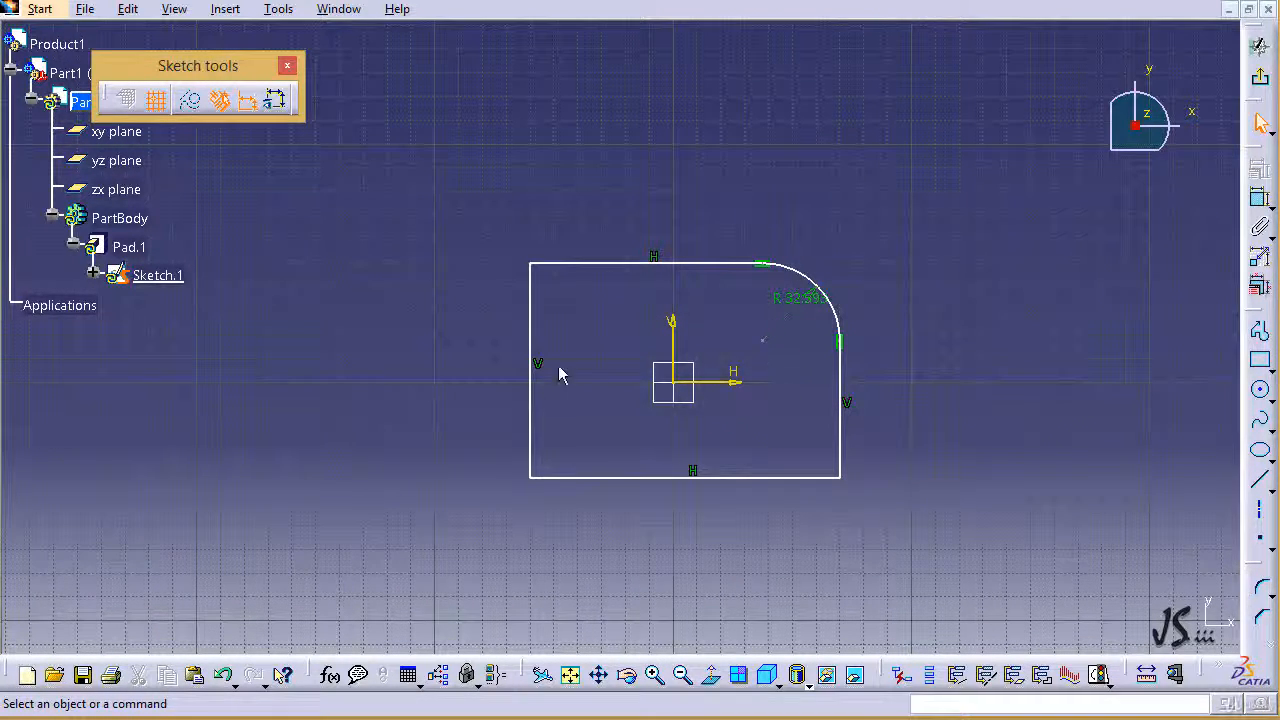
Step: Replace the rectangle's left line with a profile starting at the lower-left corner: a 30 mm vertical line and an outward 20 mm radius tangent arc
{"action": "left_click", "coordinate": [530, 390]}
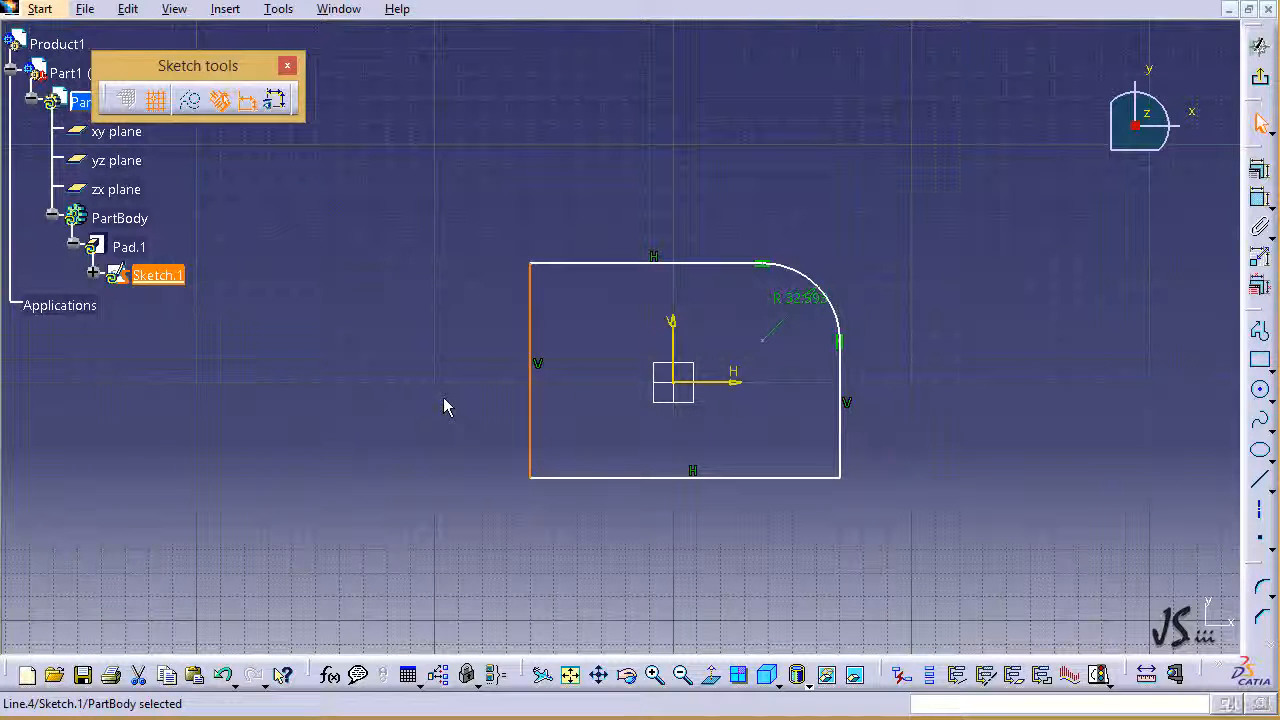
{"action": "key", "text": "Delete"}
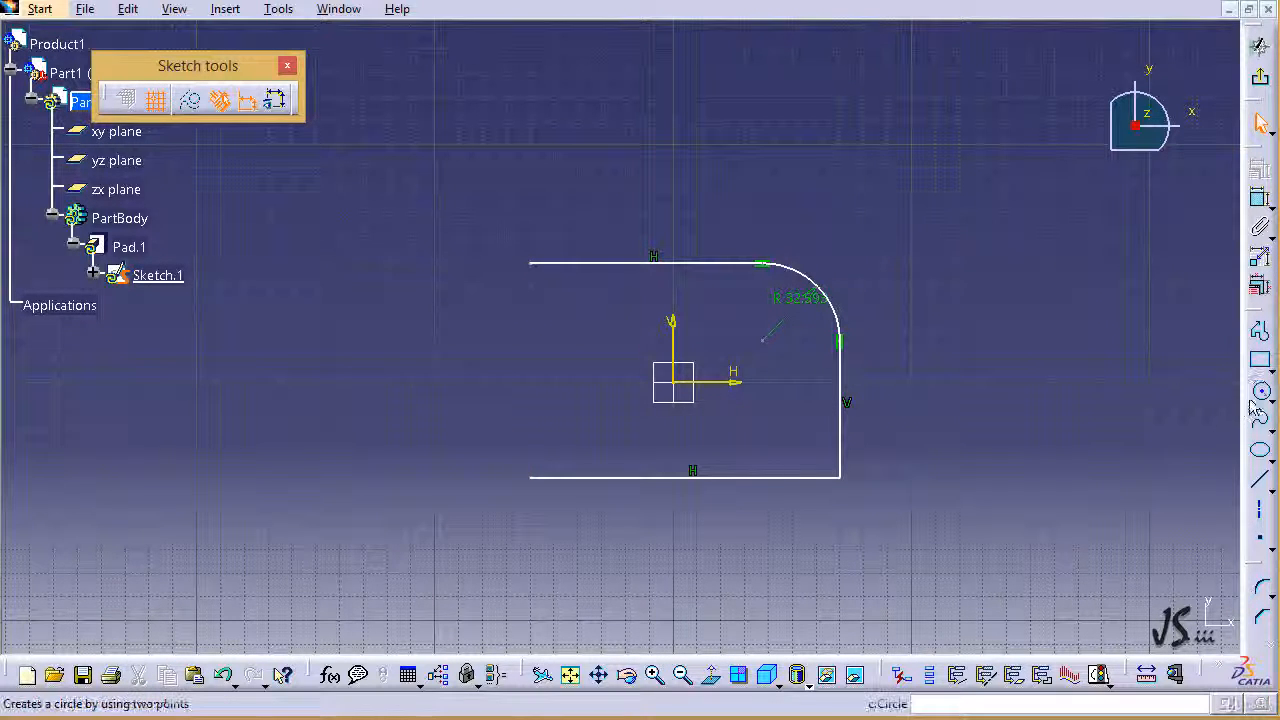
{"action": "left_click", "coordinate": [1260, 331]}
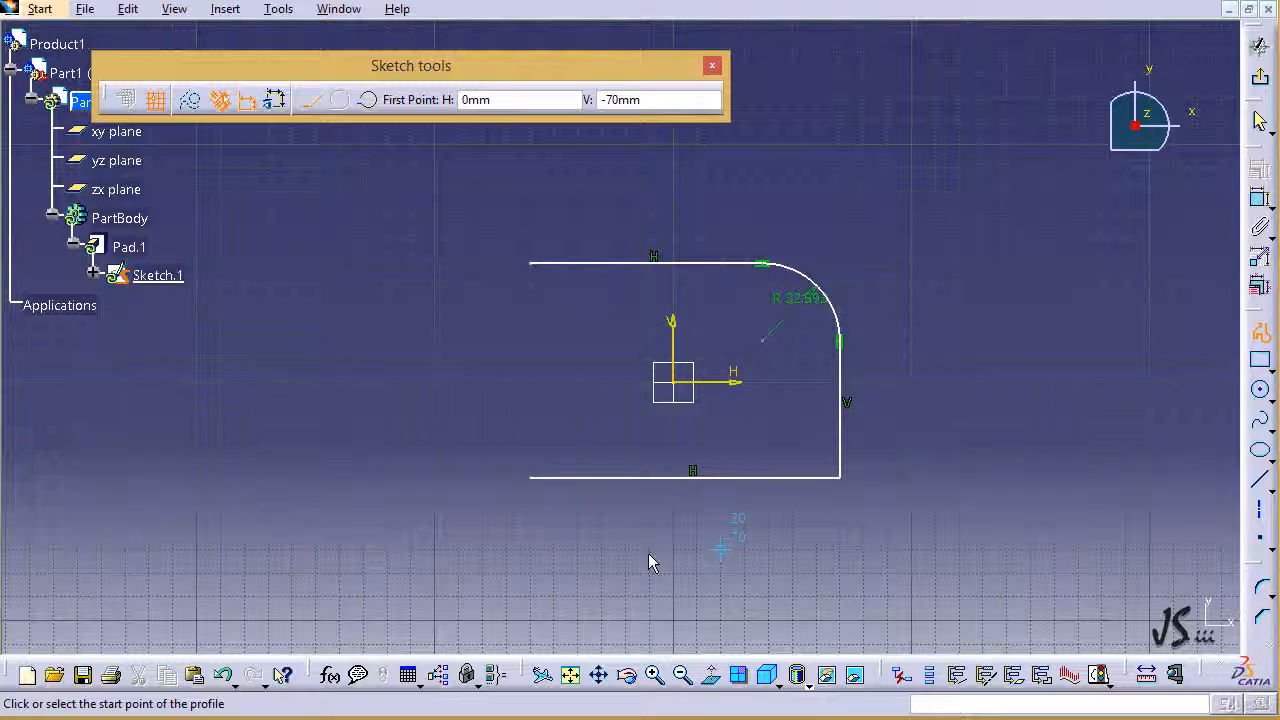
{"action": "left_click", "coordinate": [530, 478]}
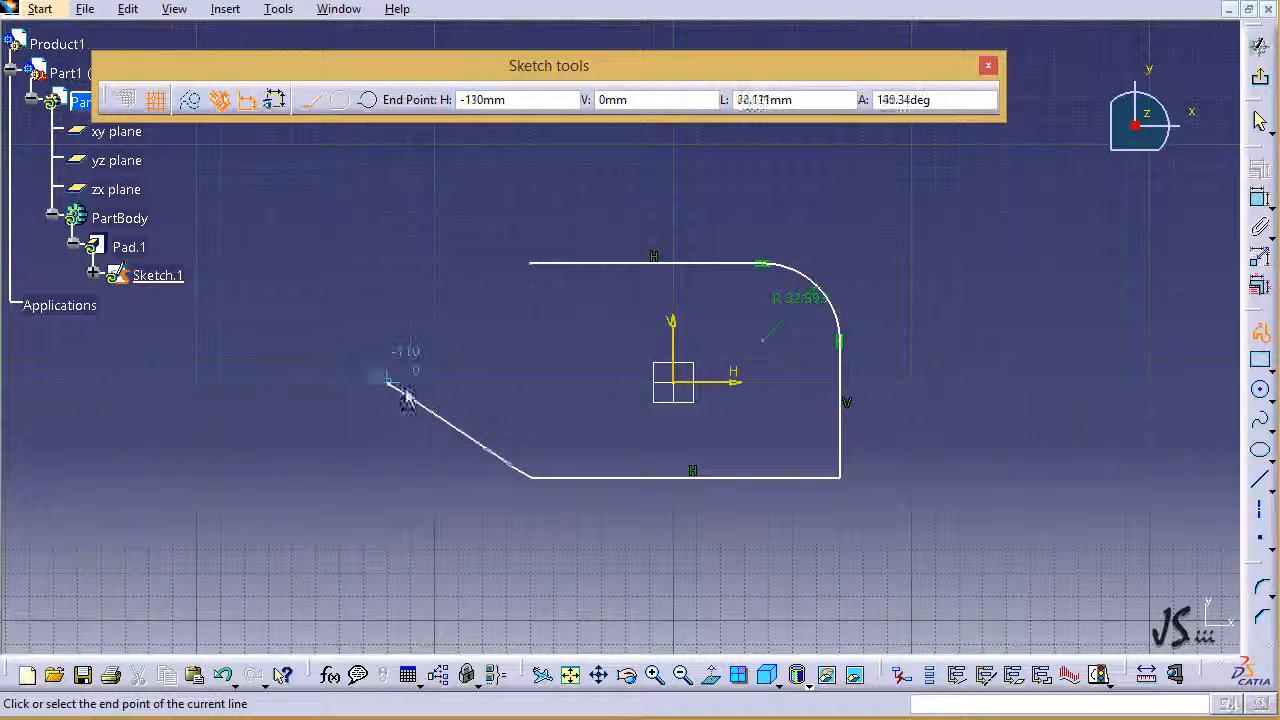
{"action": "left_click", "coordinate": [530, 405]}
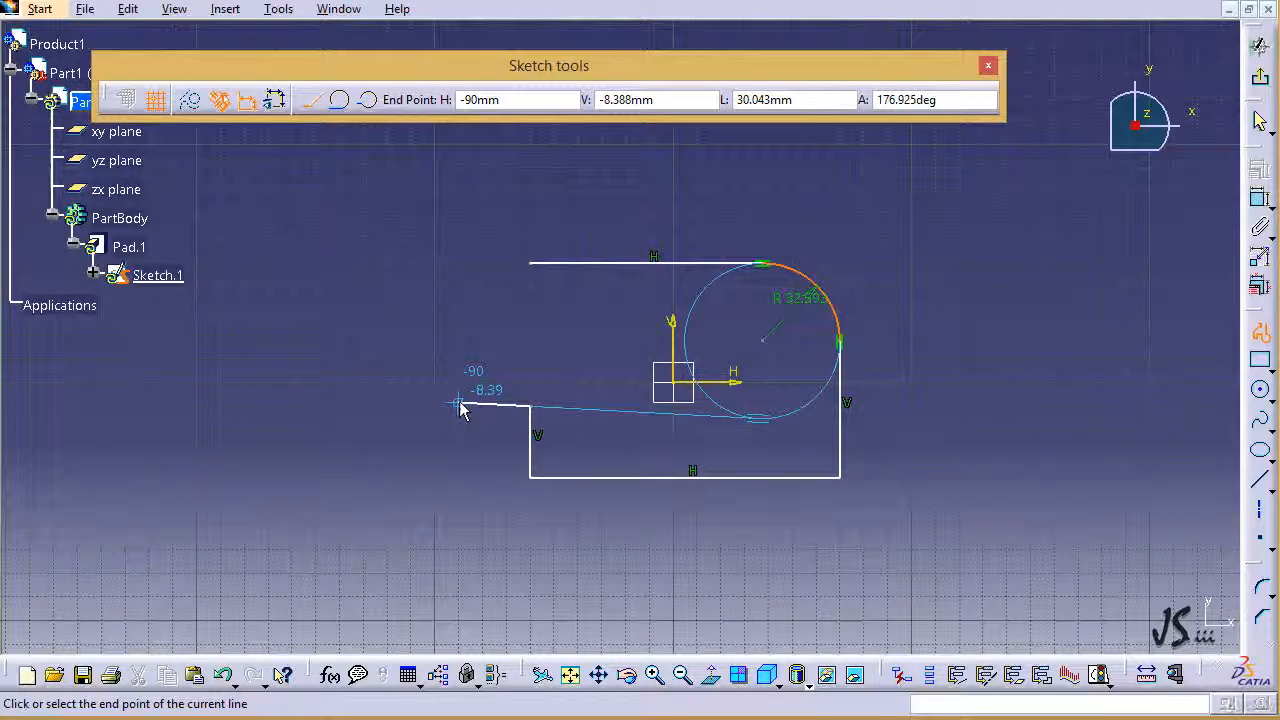
{"action": "left_click", "coordinate": [340, 100]}
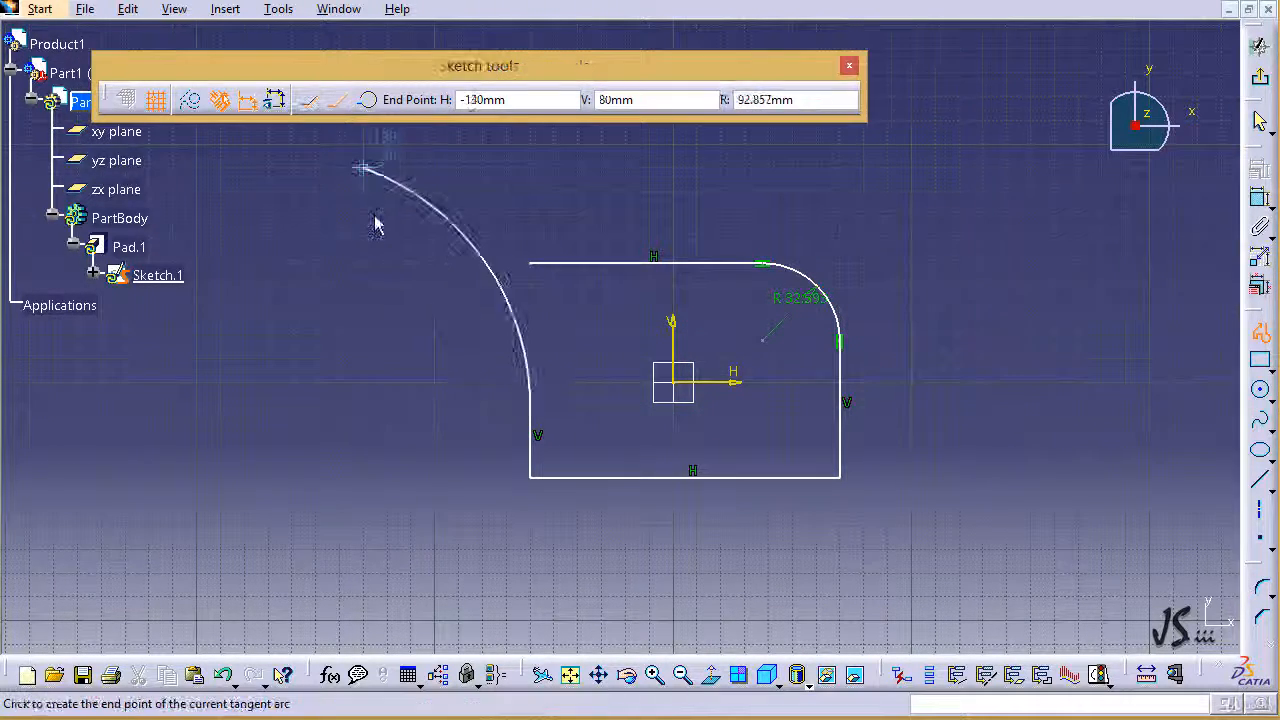
{"action": "left_click", "coordinate": [480, 360]}
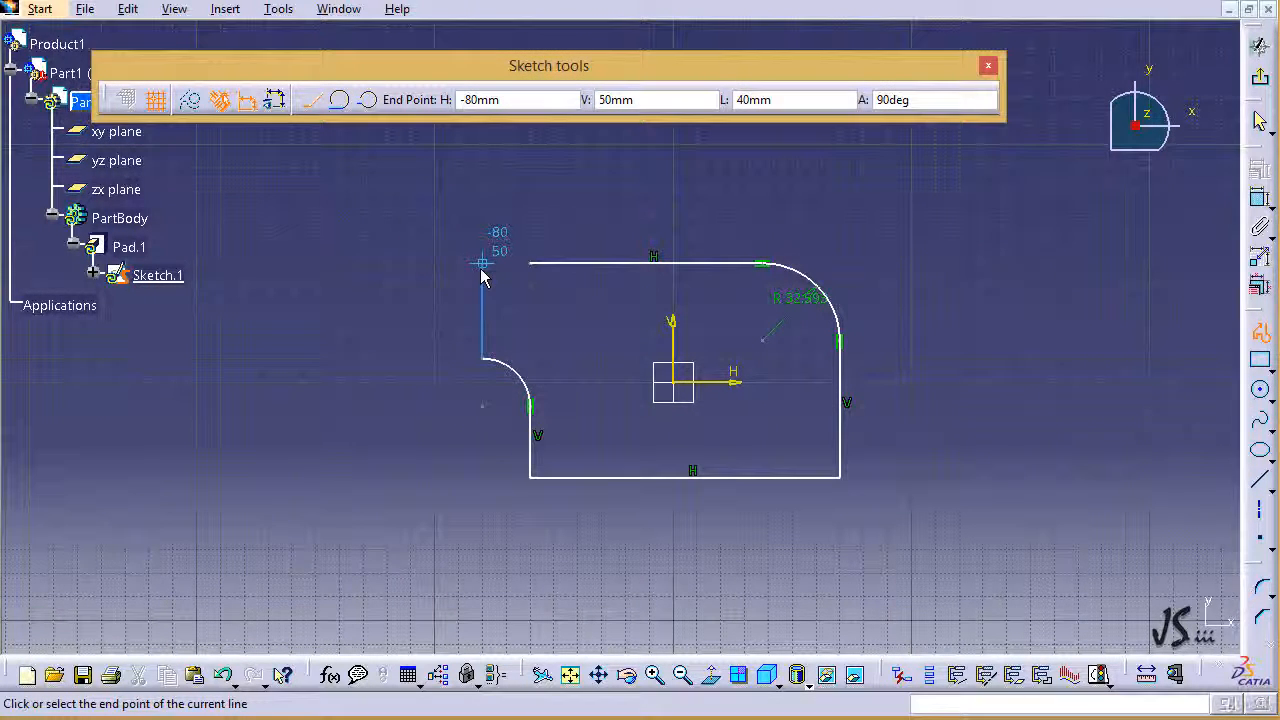
Step: Close the profile to the upper line with a vertical line about 20 mm long and a 20 mm radius tangent arc, and exit the sketch
{"action": "left_click", "coordinate": [481, 311]}
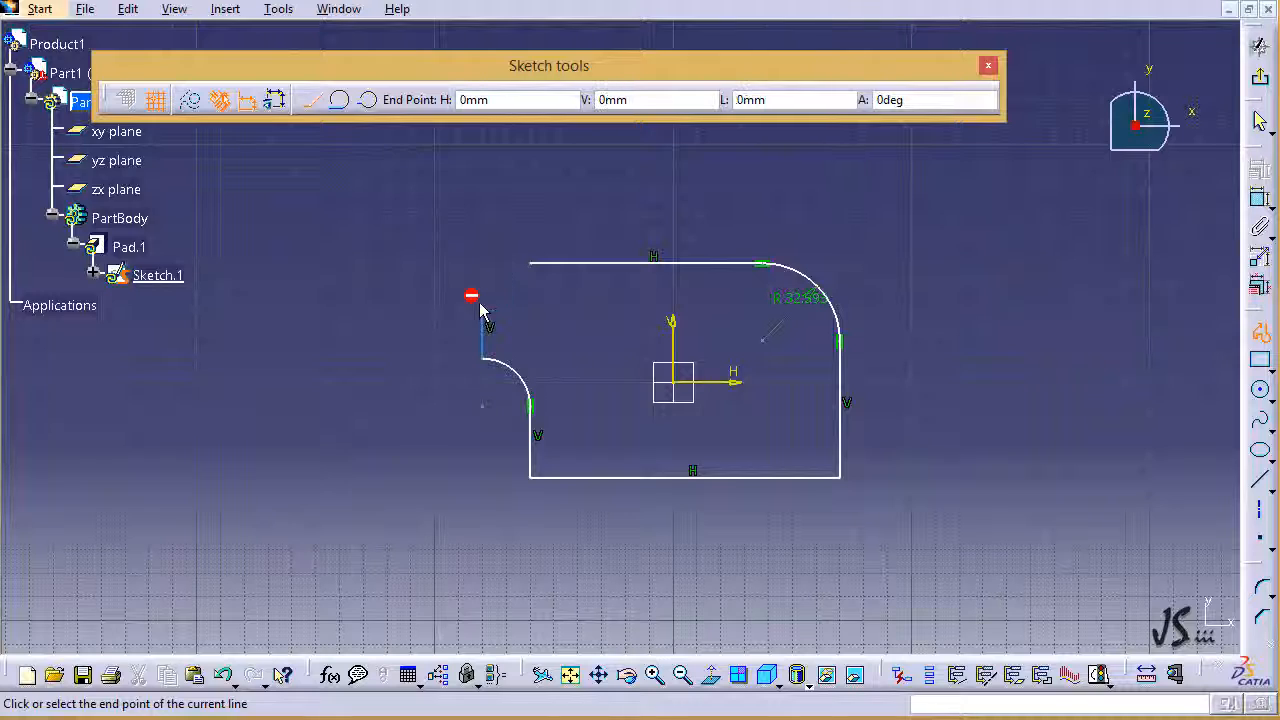
{"action": "left_click", "coordinate": [339, 99]}
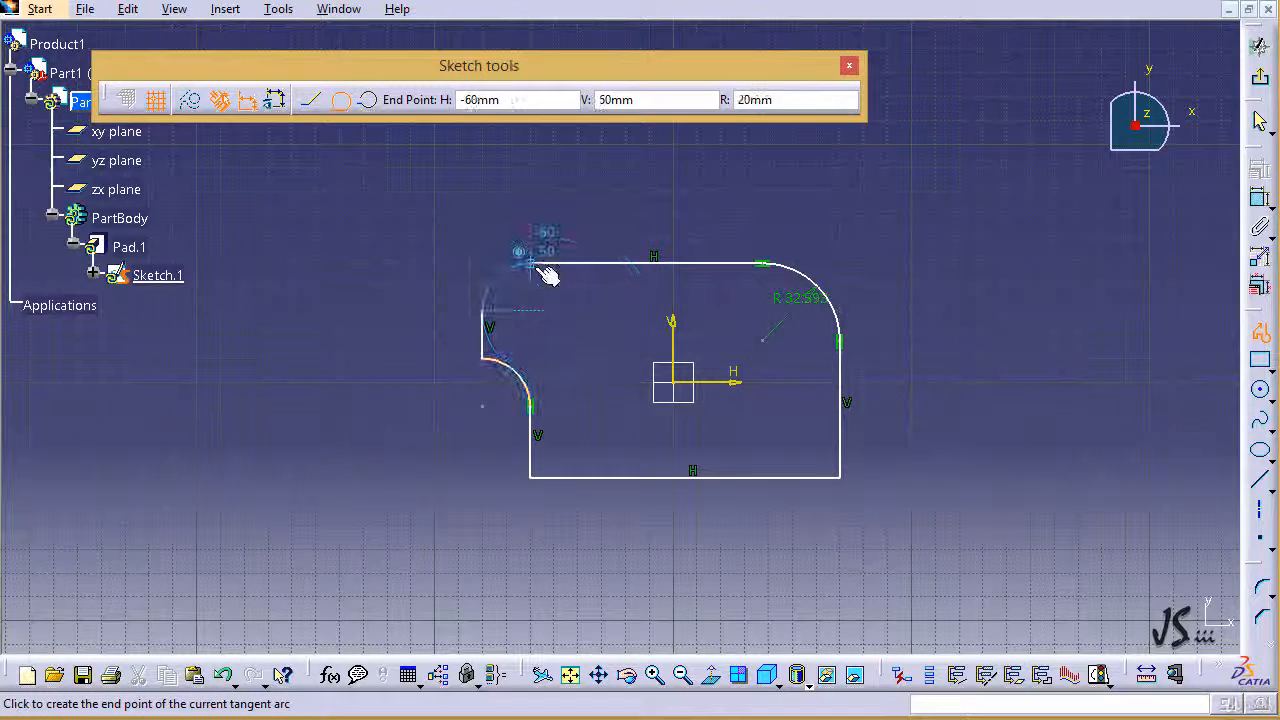
{"action": "left_click", "coordinate": [531, 266]}
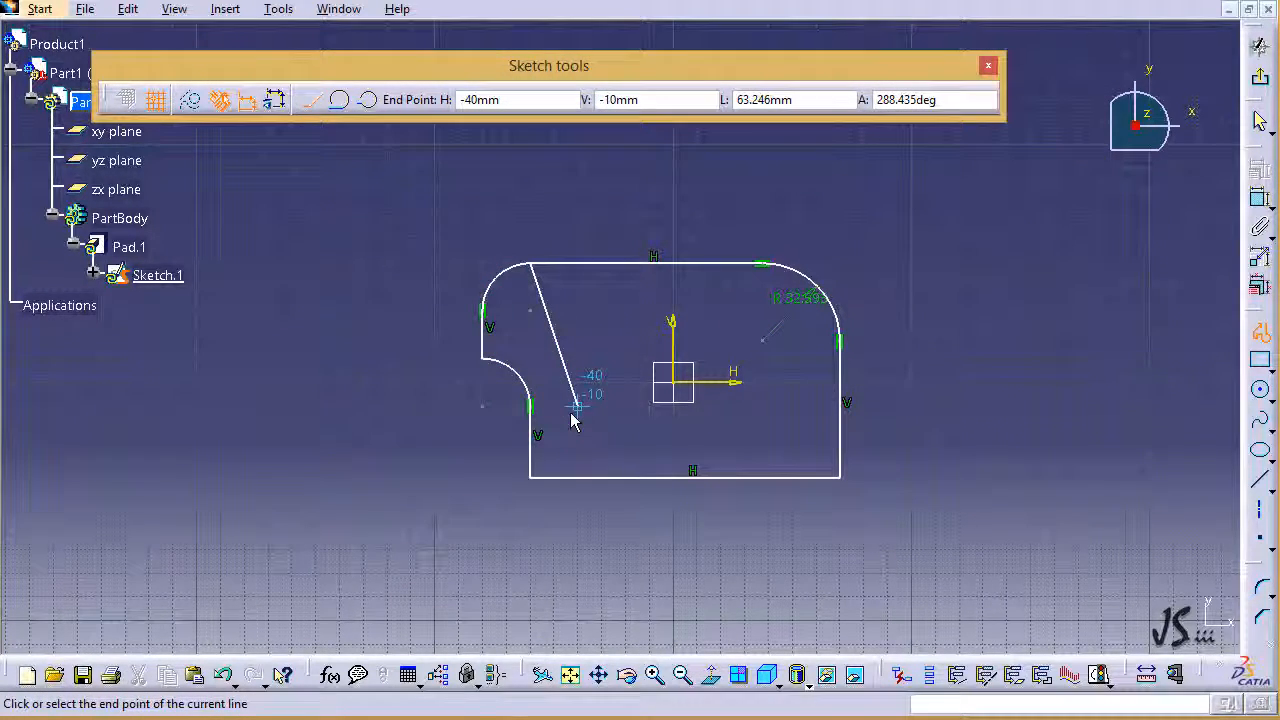
{"action": "key", "text": "Escape"}
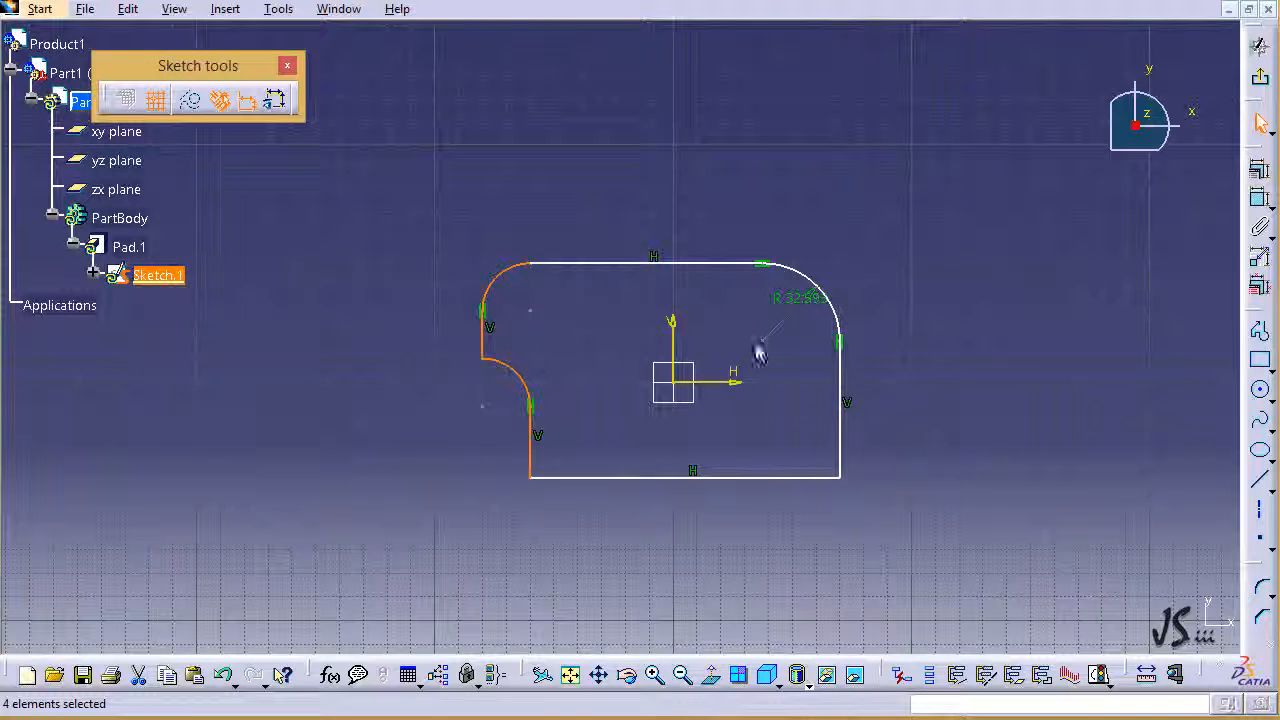
{"action": "left_click", "coordinate": [994, 369]}
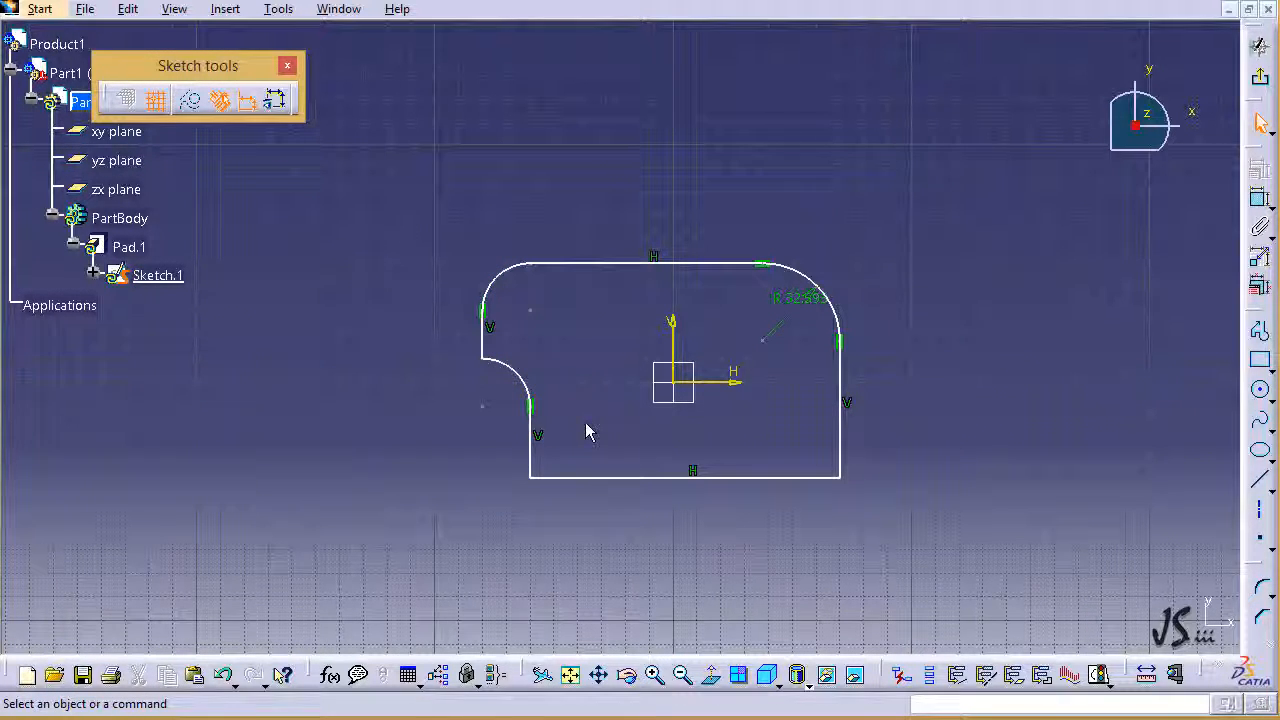
{"action": "left_click", "coordinate": [1270, 87]}
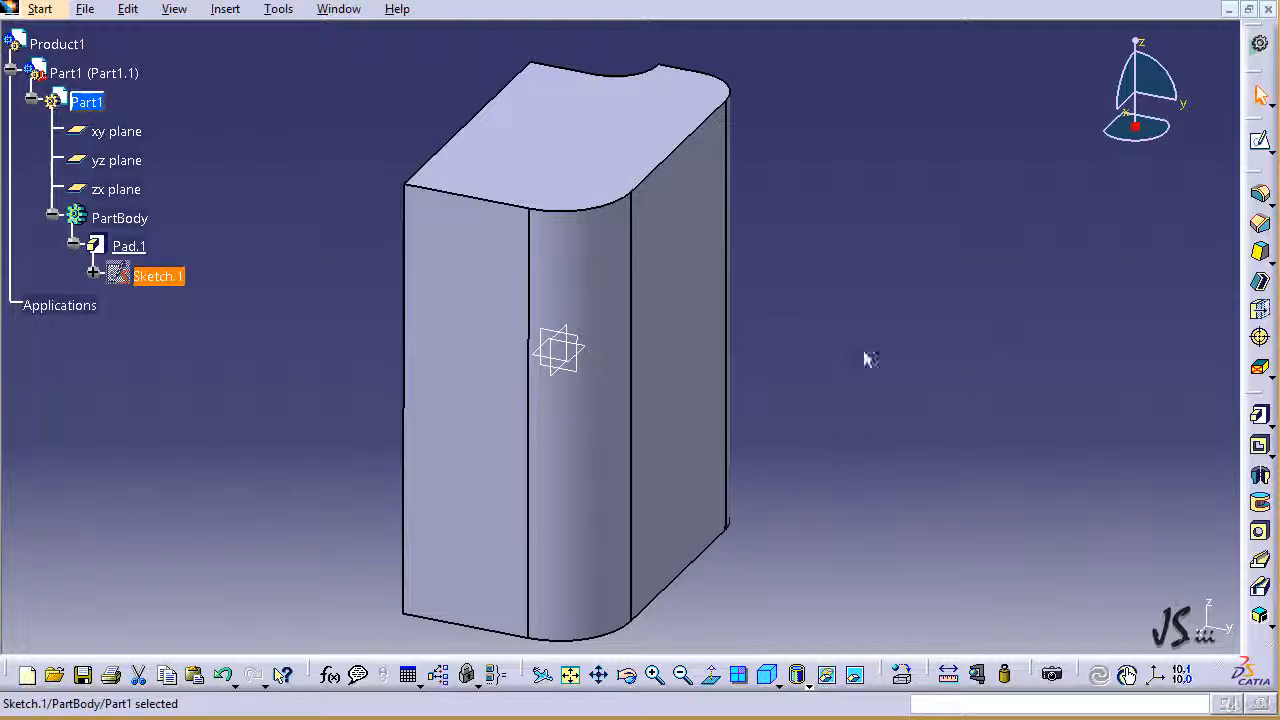